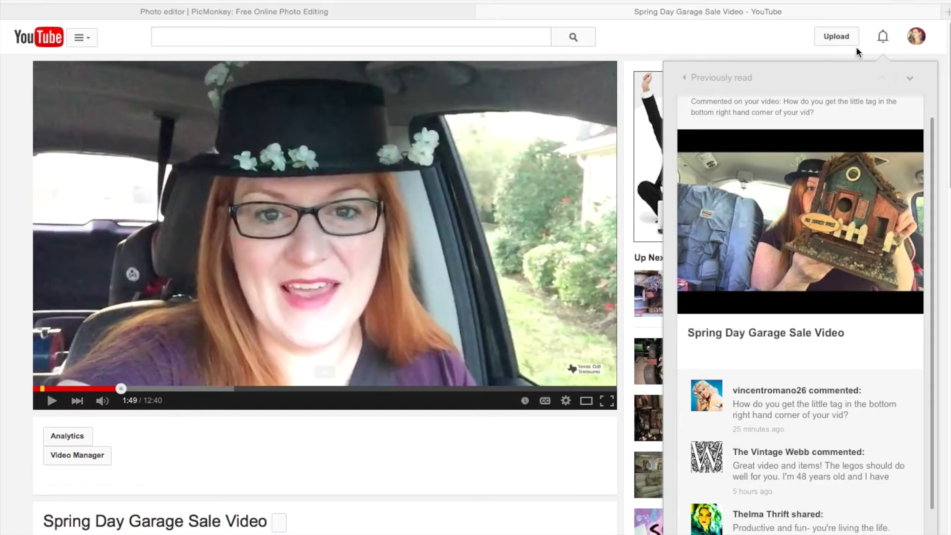
# Switch to the Earthworms and Marmalade channel and open its Creator Studio video list.
pyautogui.click(916, 39)
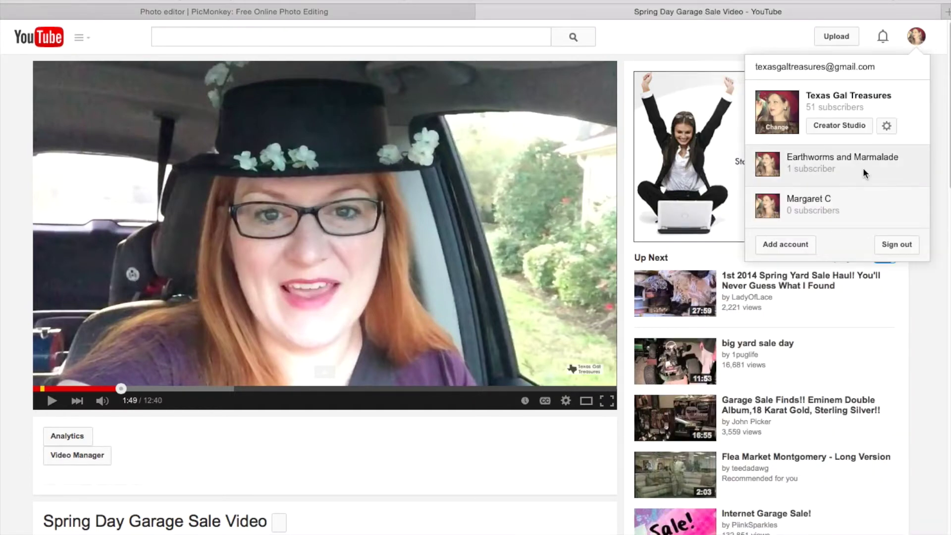
pyautogui.click(864, 165)
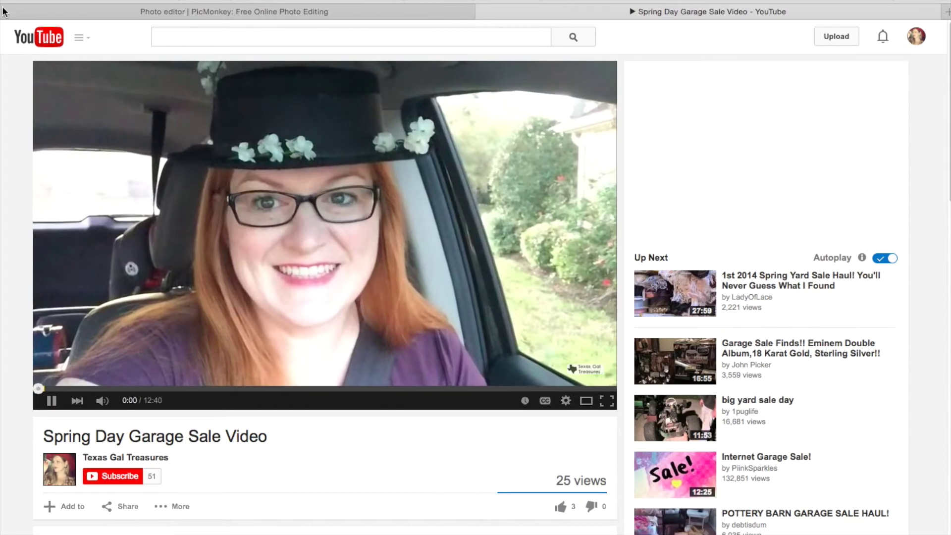
pyautogui.click(913, 38)
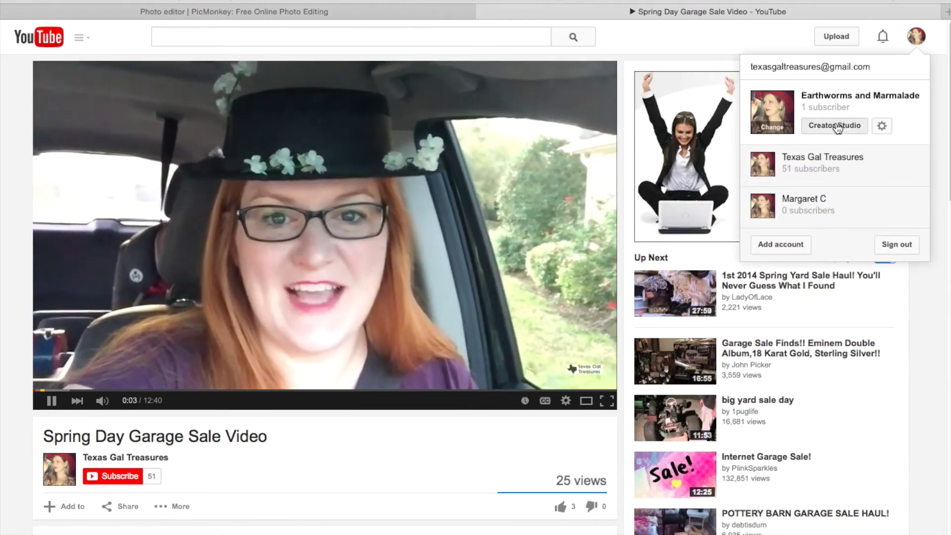
pyautogui.click(835, 125)
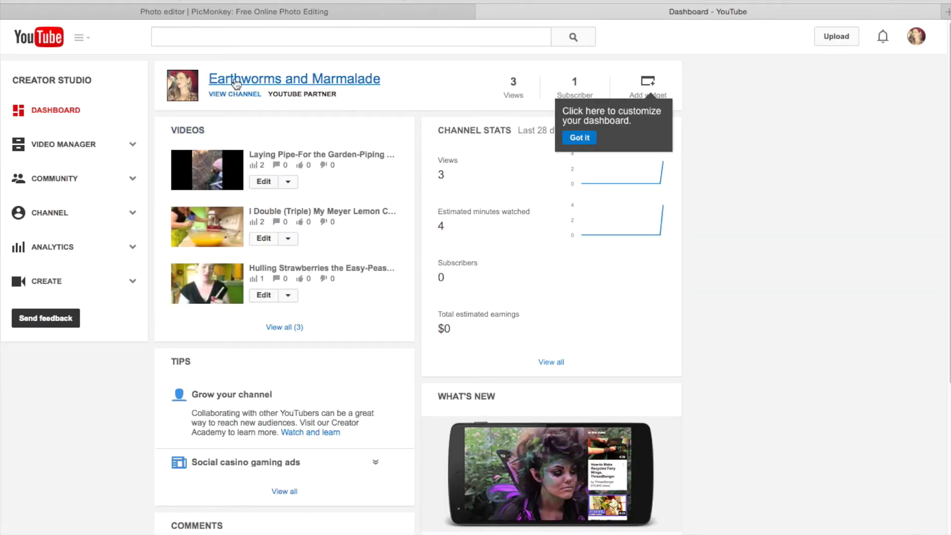
pyautogui.click(325, 77)
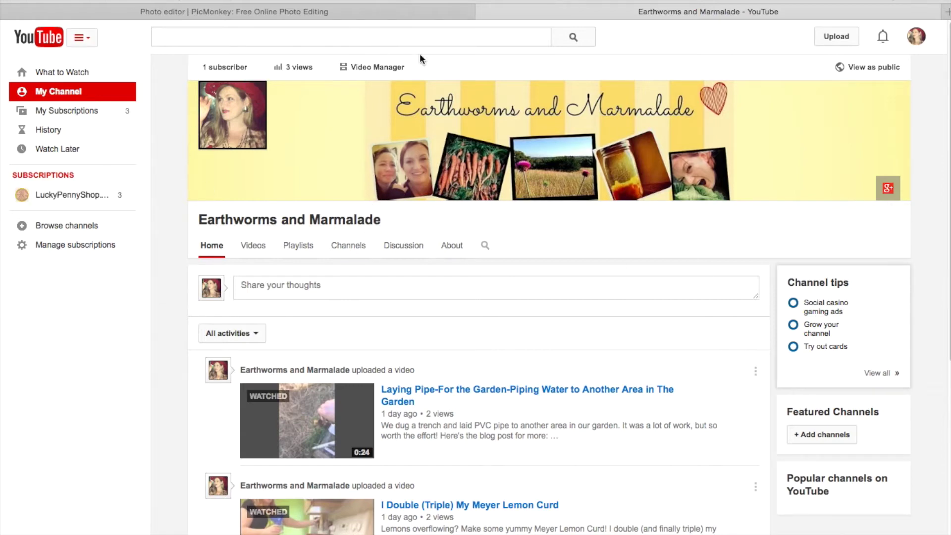
pyautogui.click(386, 67)
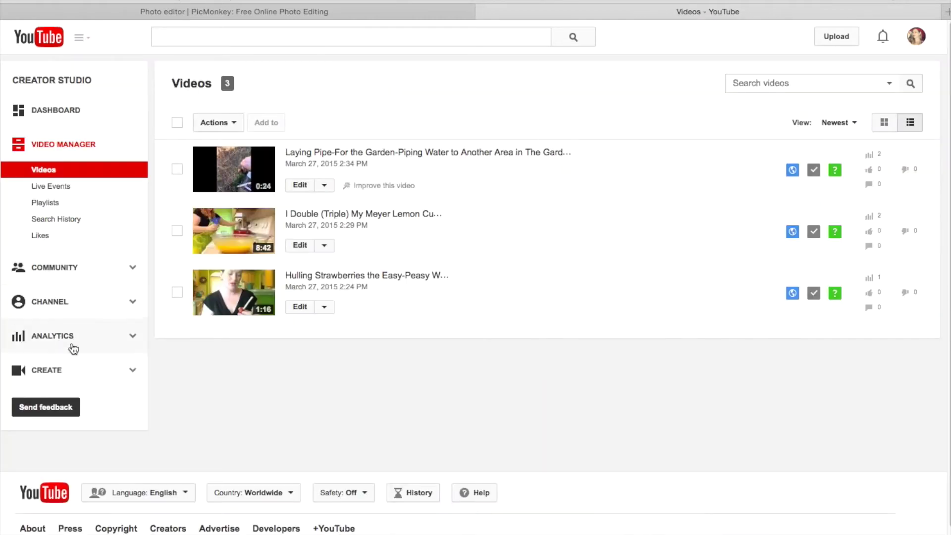
# Reach the channel's Branding settings, then start a Facebook-cover-sized canvas in PicMonkey.
pyautogui.click(134, 301)
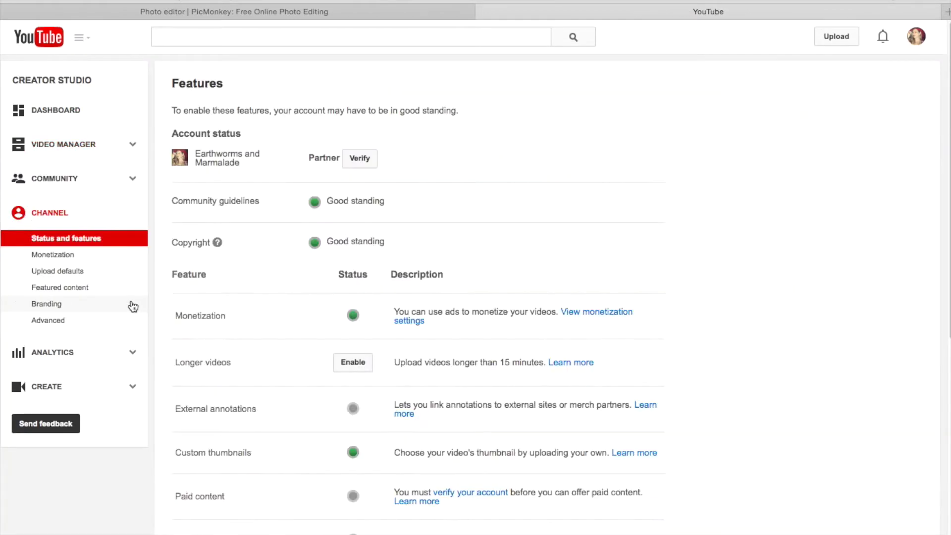
pyautogui.click(45, 304)
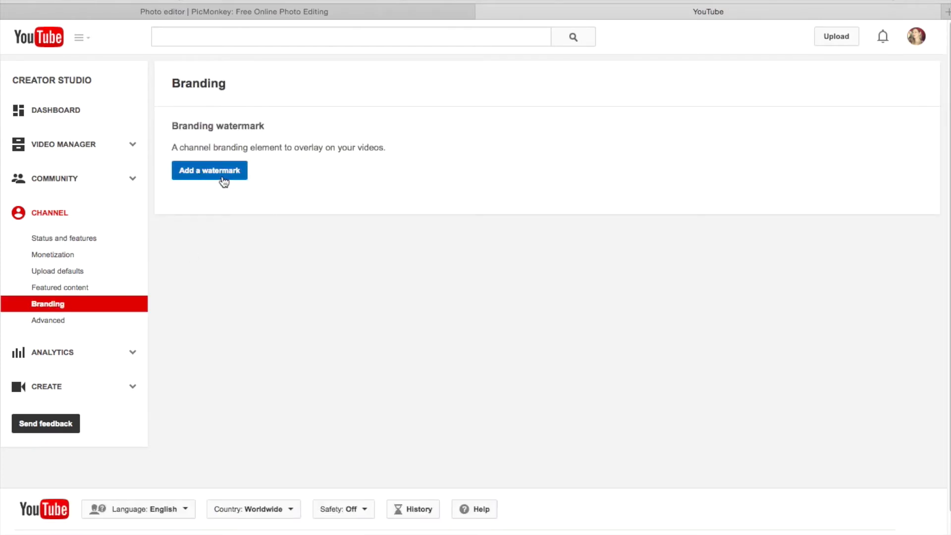
pyautogui.click(246, 12)
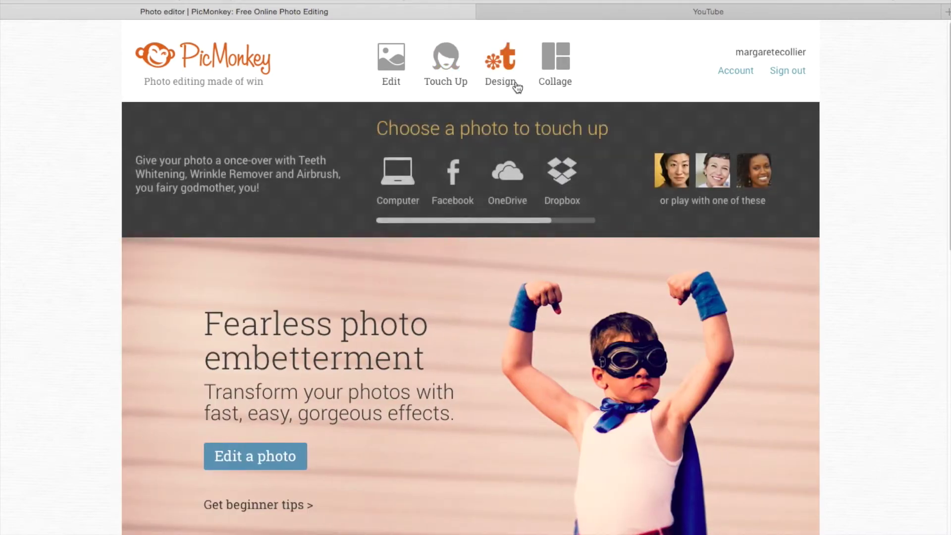
pyautogui.moveTo(500, 65)
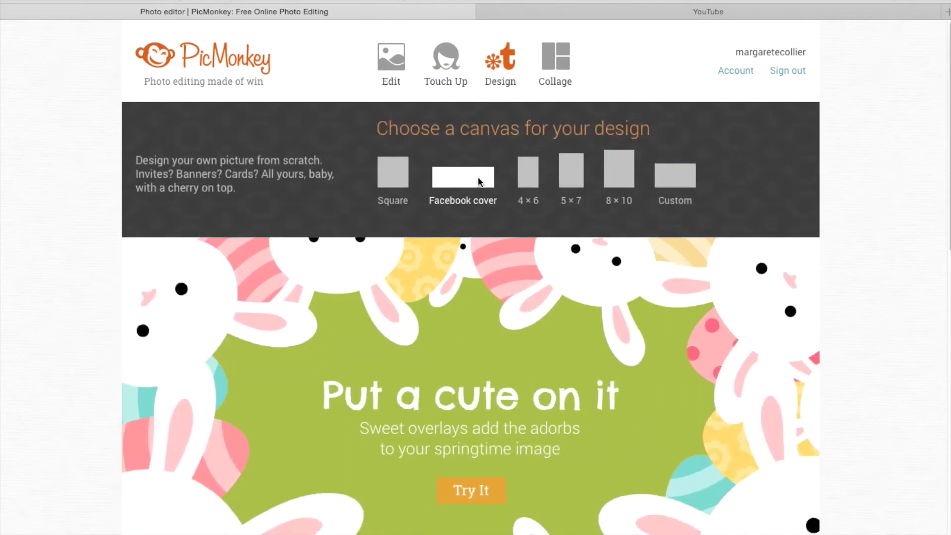
pyautogui.click(480, 182)
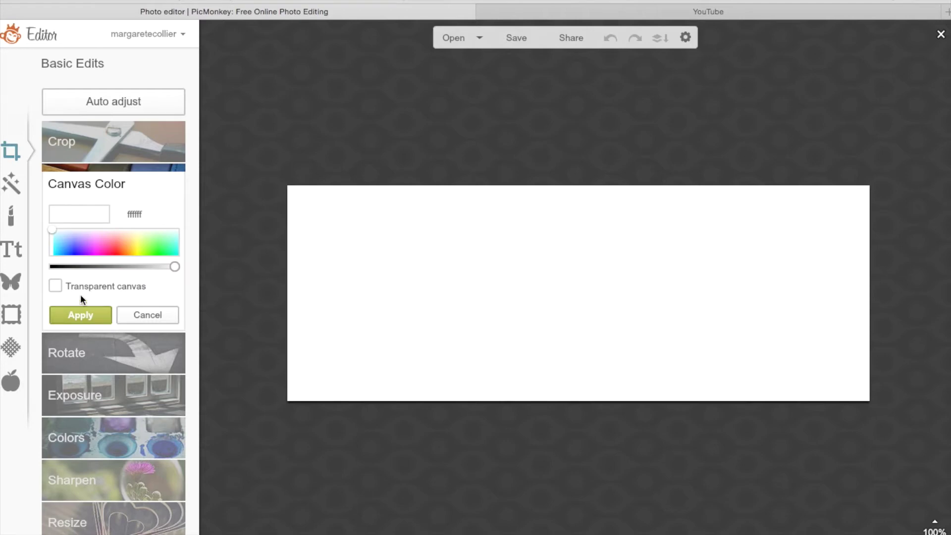
# Make the Facebook-cover canvas background transparent and confirm it.
pyautogui.click(55, 286)
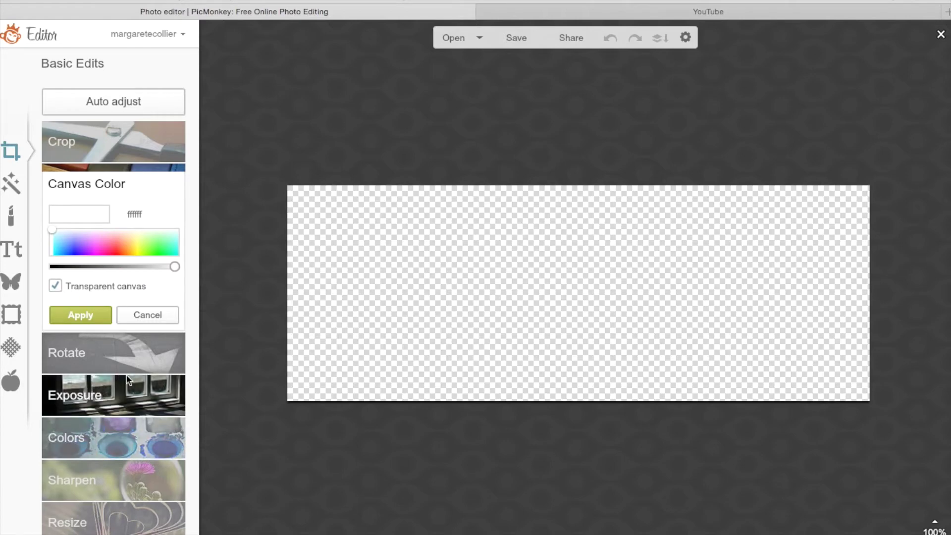
pyautogui.click(13, 292)
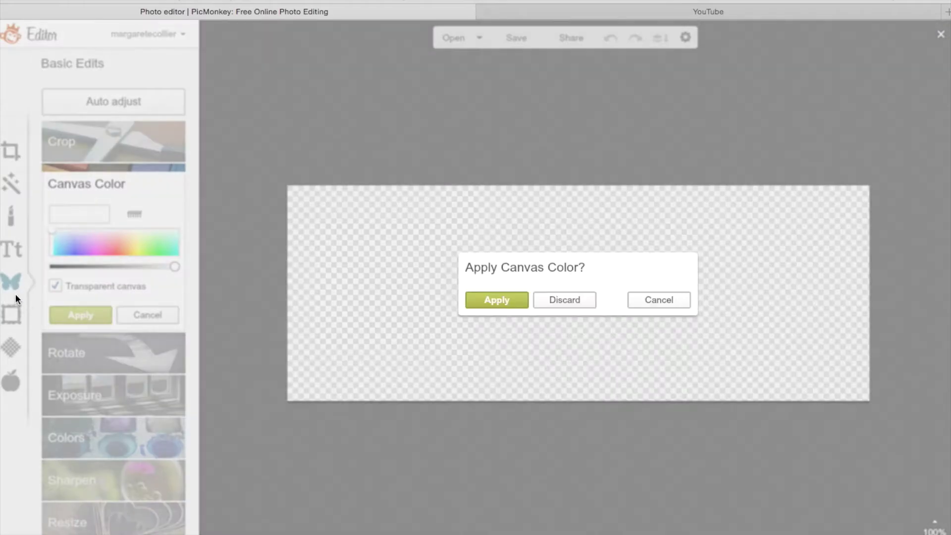
pyautogui.click(504, 298)
# Check the Earthworms and Marmalade channel page in YouTube, then return to PicMonkey.
pyautogui.click(718, 12)
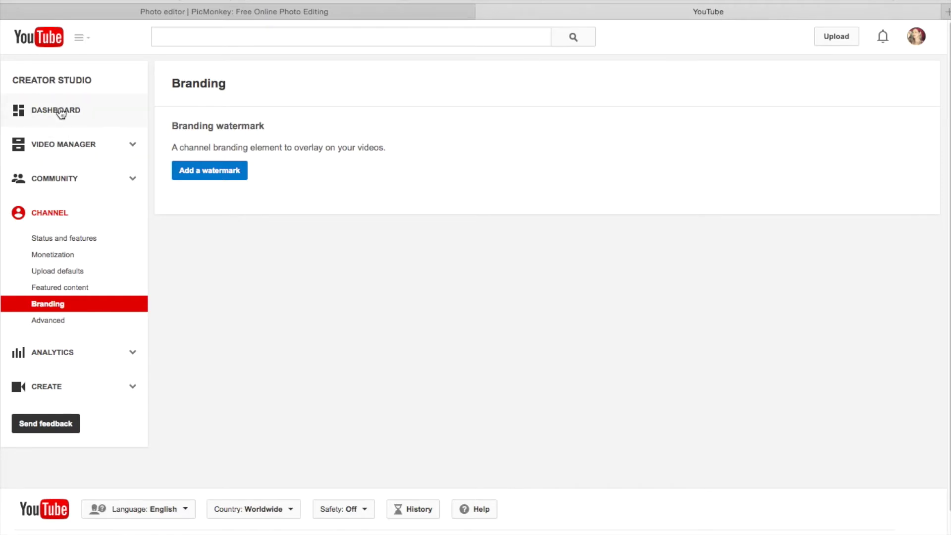
pyautogui.click(80, 41)
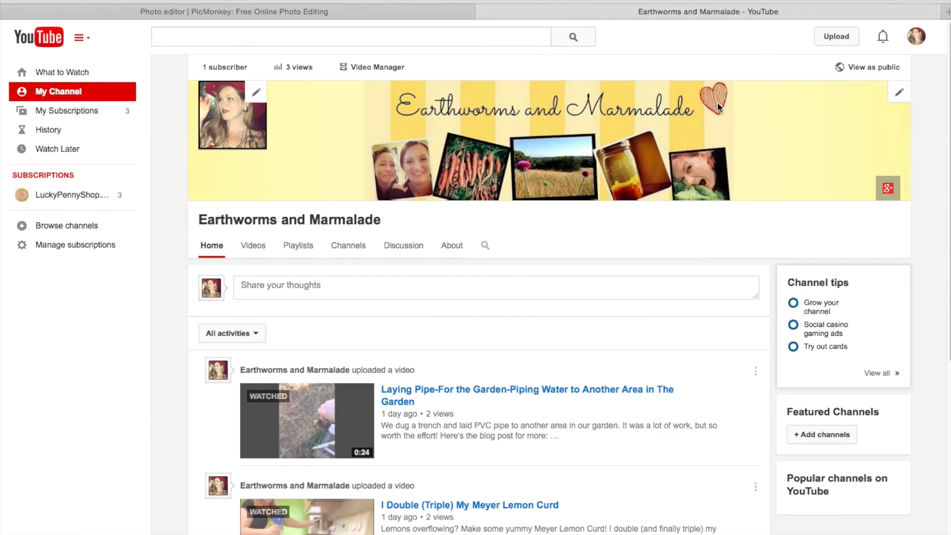
pyautogui.click(330, 10)
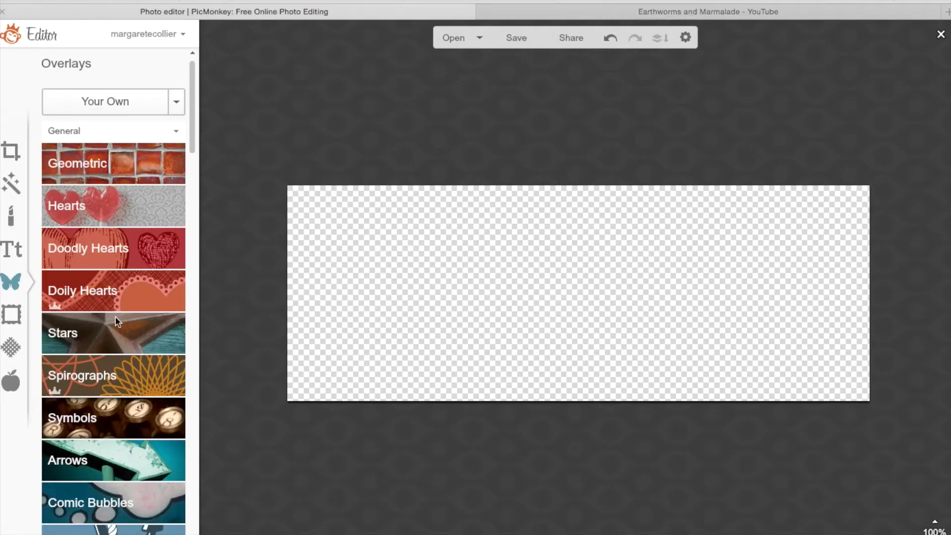
# Add the striped Doodly Hearts overlay, moved to the canvas's left and enlarged.
pyautogui.click(93, 249)
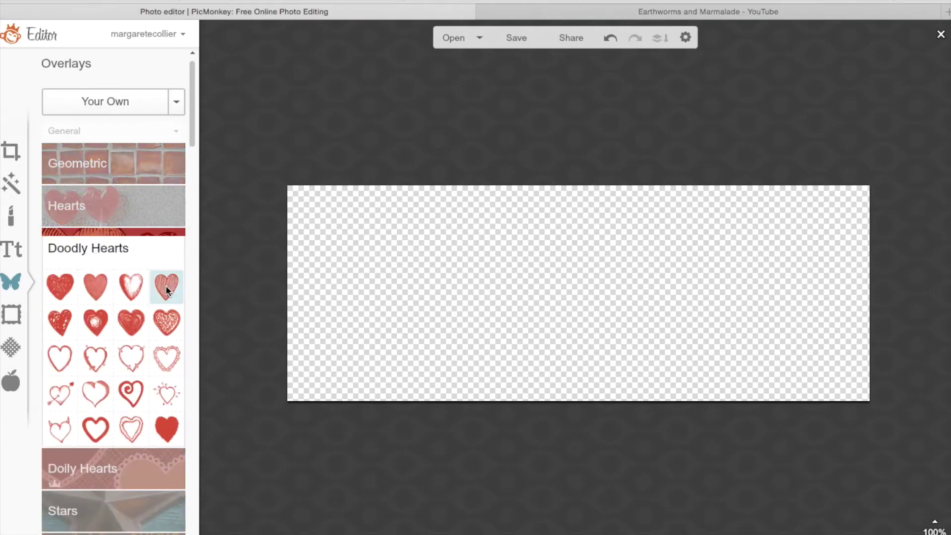
pyautogui.click(165, 285)
pyautogui.moveTo(632, 287)
pyautogui.mouseDown()
pyautogui.moveTo(441, 262)
pyautogui.moveTo(377, 271)
pyautogui.moveTo(490, 197)
pyautogui.mouseUp()
pyautogui.moveTo(358, 304)
pyautogui.mouseDown()
pyautogui.moveTo(299, 382)
pyautogui.moveTo(377, 323)
pyautogui.mouseUp()
# Colour the striped heart dark red.
pyautogui.click(878, 150)
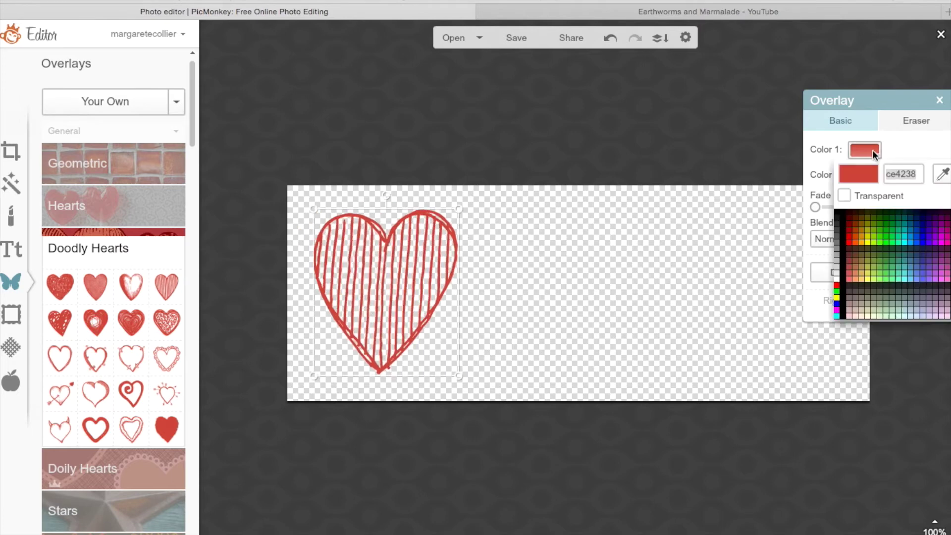
pyautogui.click(849, 210)
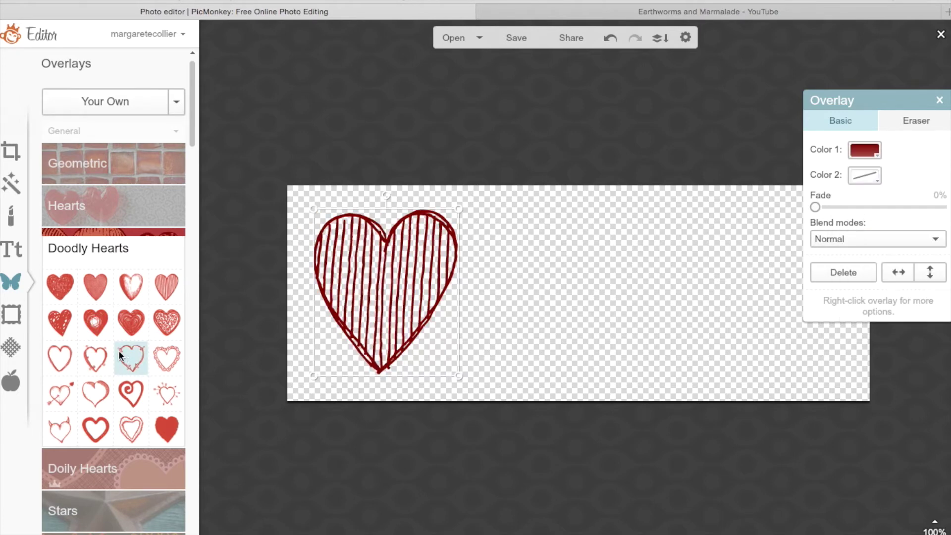
pyautogui.click(11, 249)
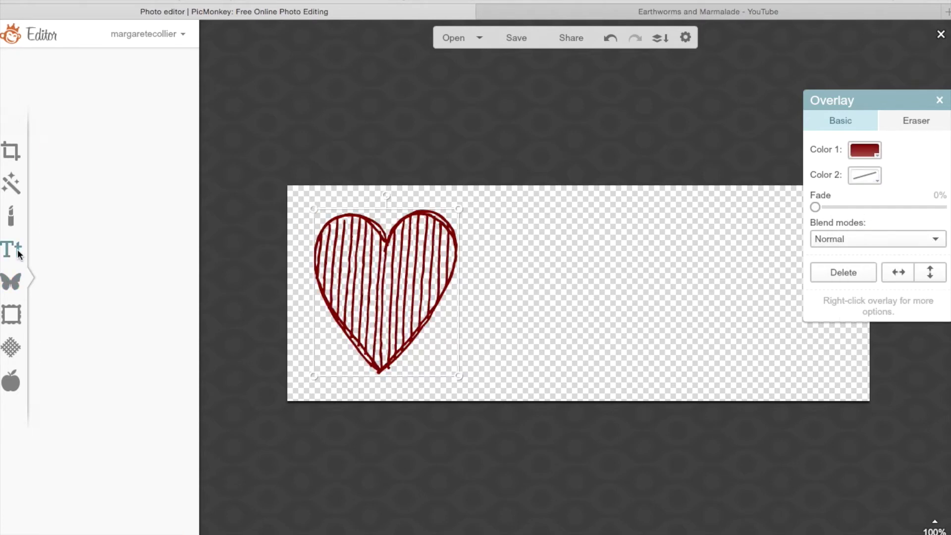
pyautogui.click(709, 10)
# Add a text box, enlarging and positioning it beside the heart.
pyautogui.click(225, 11)
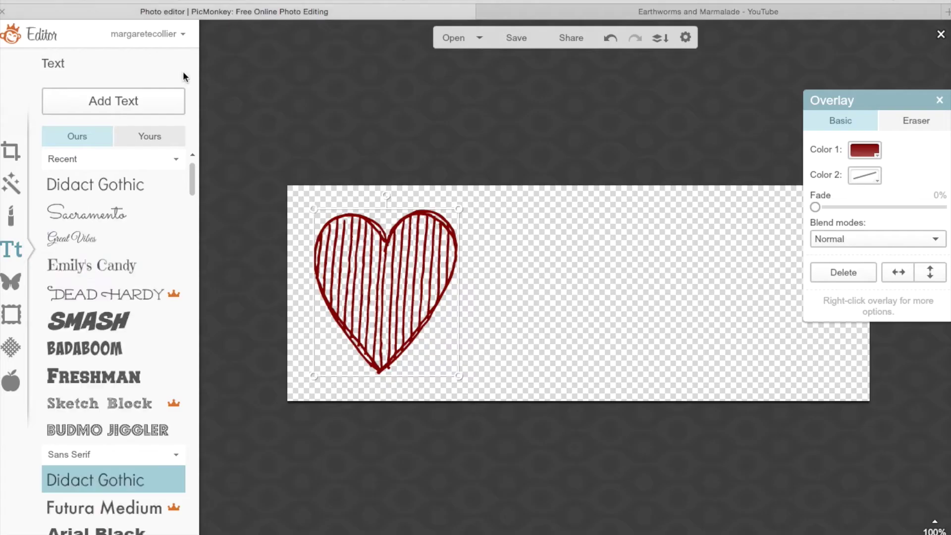
pyautogui.scroll(-2, 193, 526)
pyautogui.scroll(-3, 193, 526)
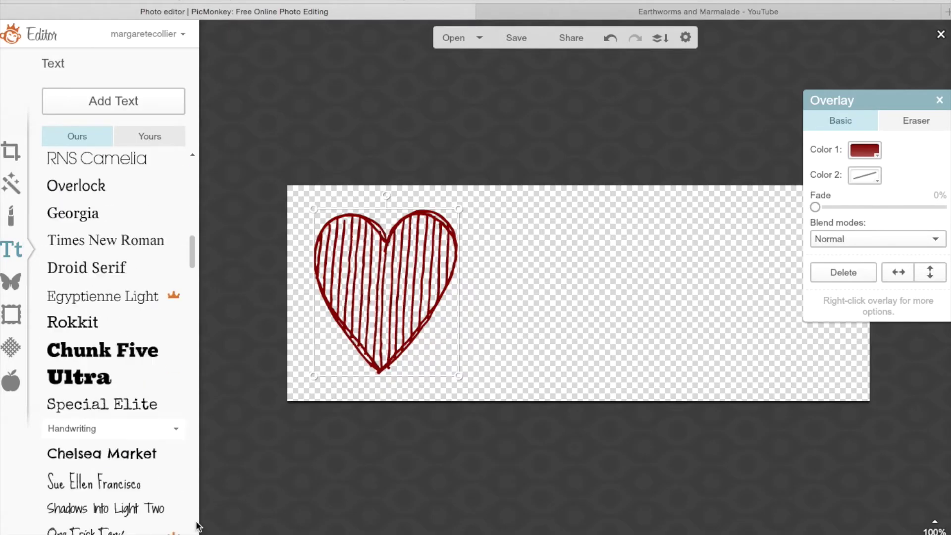
pyautogui.scroll(-3, 193, 526)
pyautogui.scroll(-2, 198, 526)
pyautogui.scroll(-3, 197, 526)
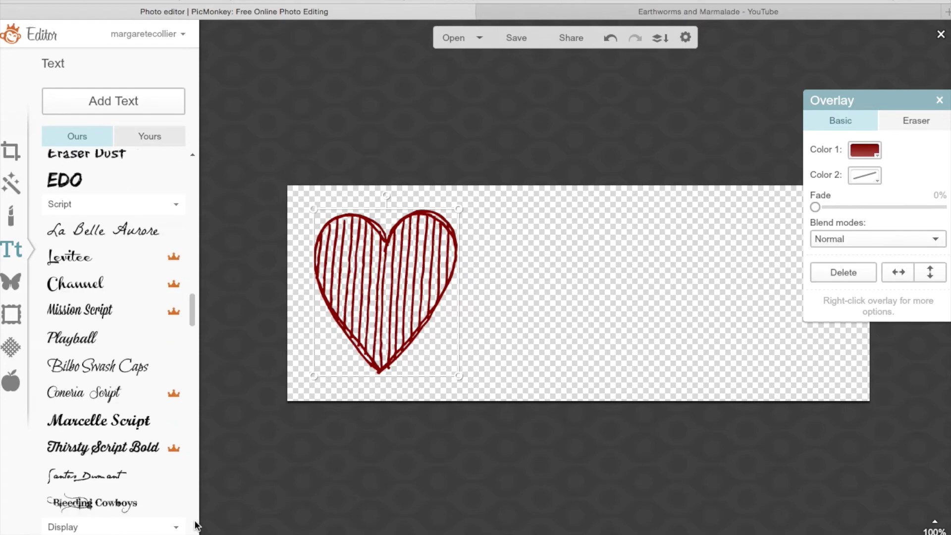
pyautogui.scroll(-1, 198, 526)
pyautogui.scroll(-5, 197, 526)
pyautogui.scroll(-2, 193, 527)
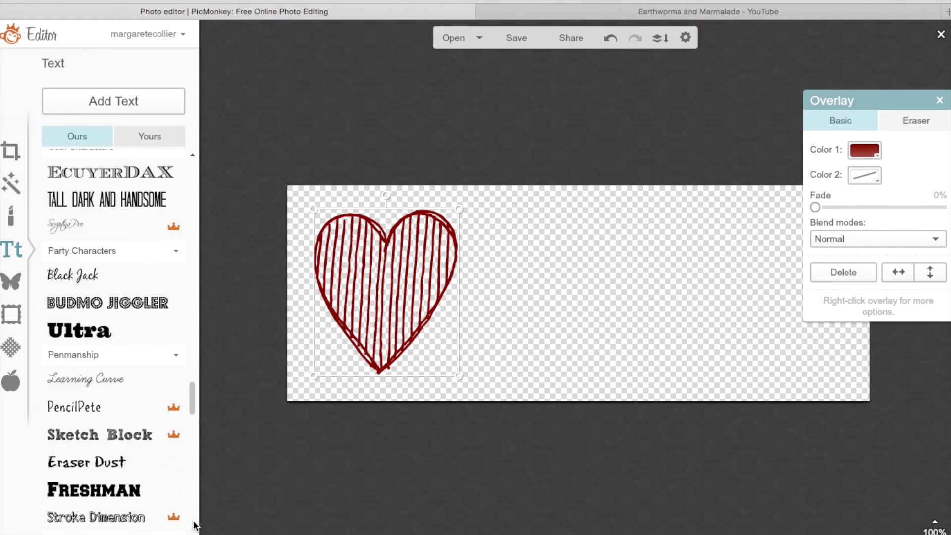
pyautogui.scroll(-5, 193, 526)
pyautogui.scroll(-5, 191, 527)
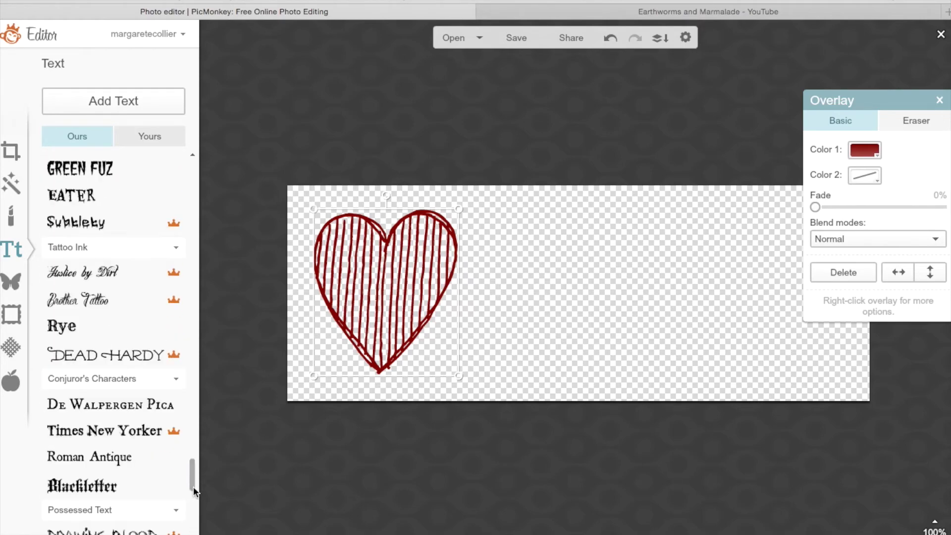
pyautogui.moveTo(194, 488); pyautogui.dragTo(179, 526)
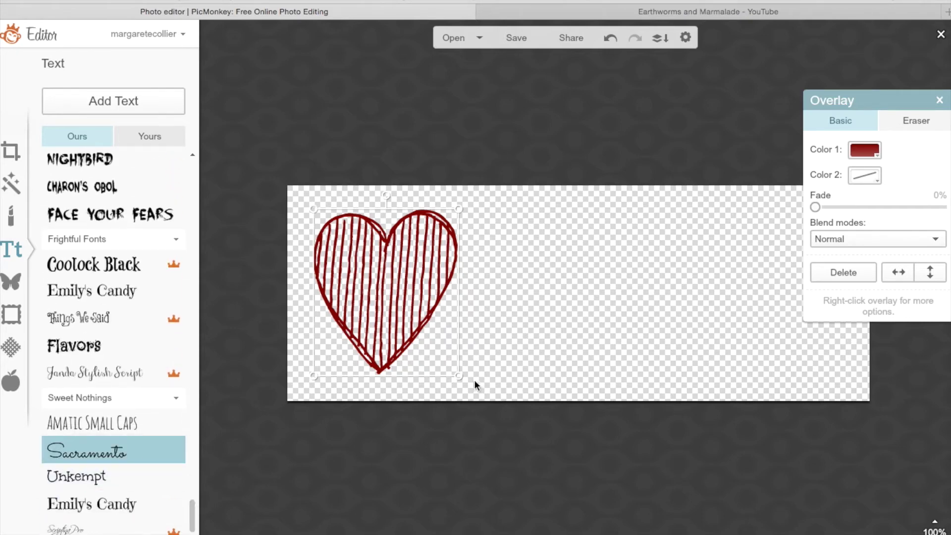
pyautogui.click(109, 101)
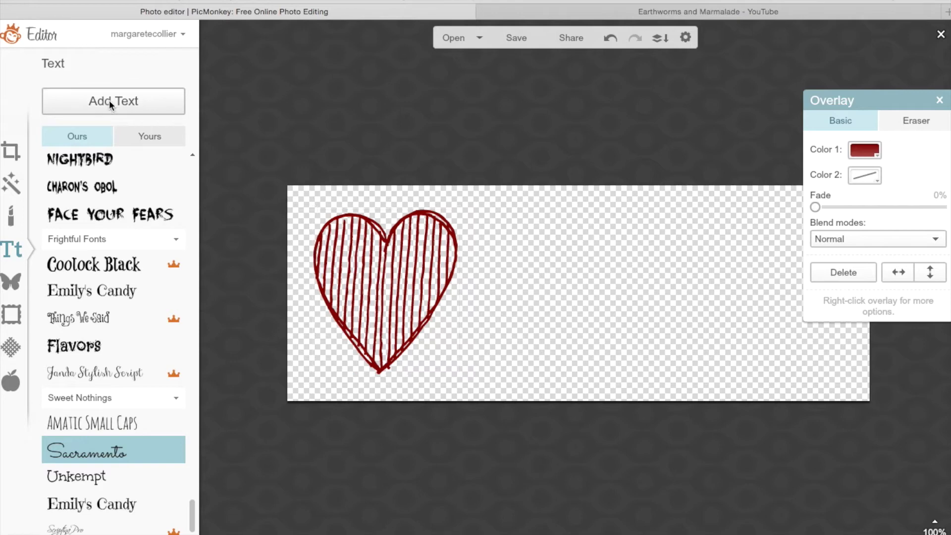
pyautogui.moveTo(617, 264); pyautogui.dragTo(559, 224)
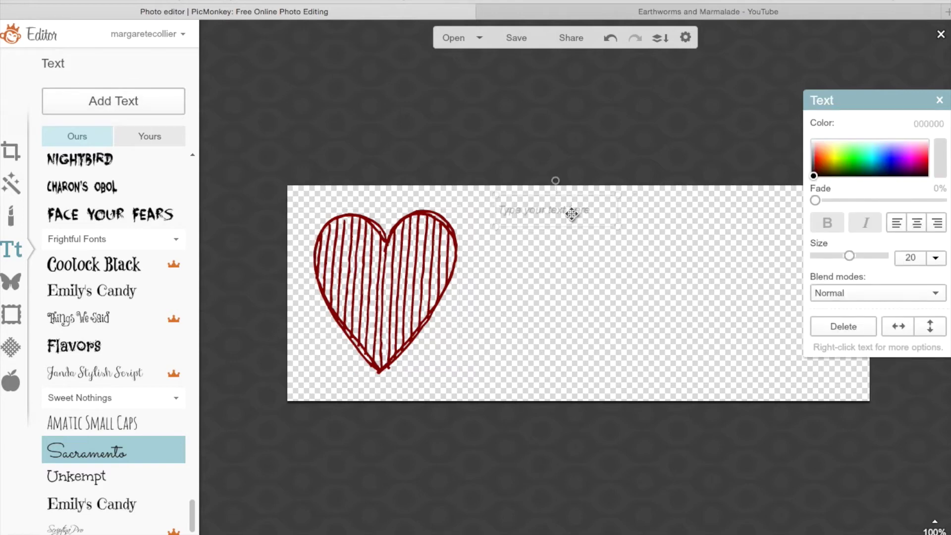
pyautogui.moveTo(623, 239); pyautogui.dragTo(862, 452)
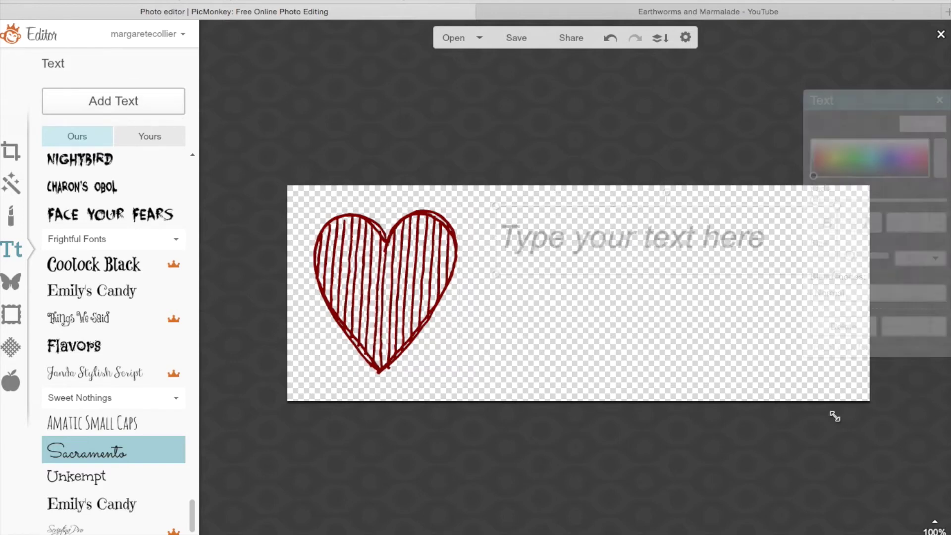
pyautogui.moveTo(652, 266); pyautogui.dragTo(641, 262)
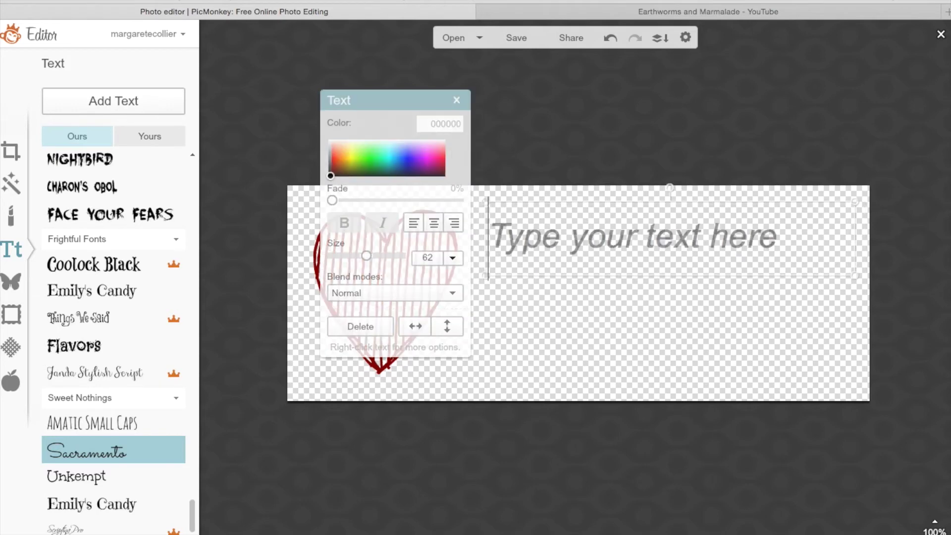
pyautogui.write('Ea')
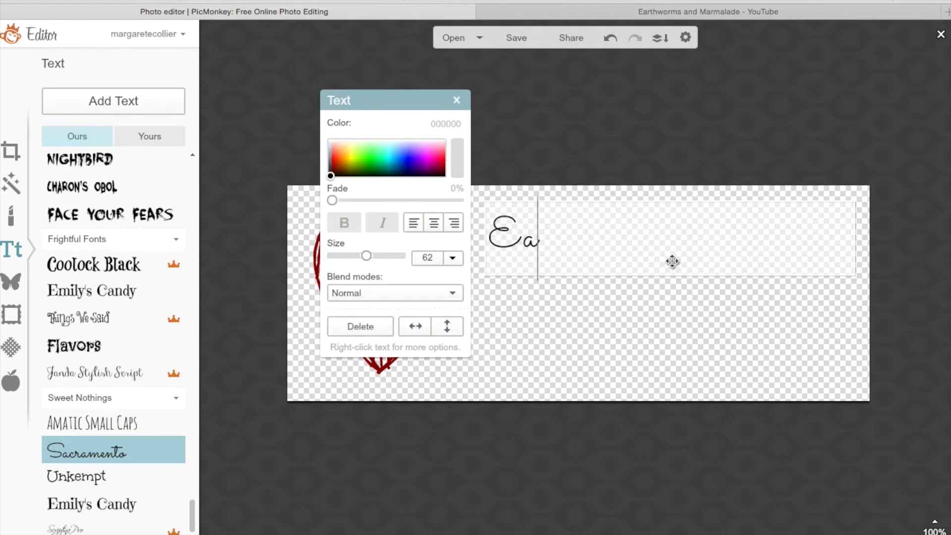
pyautogui.write('rths')
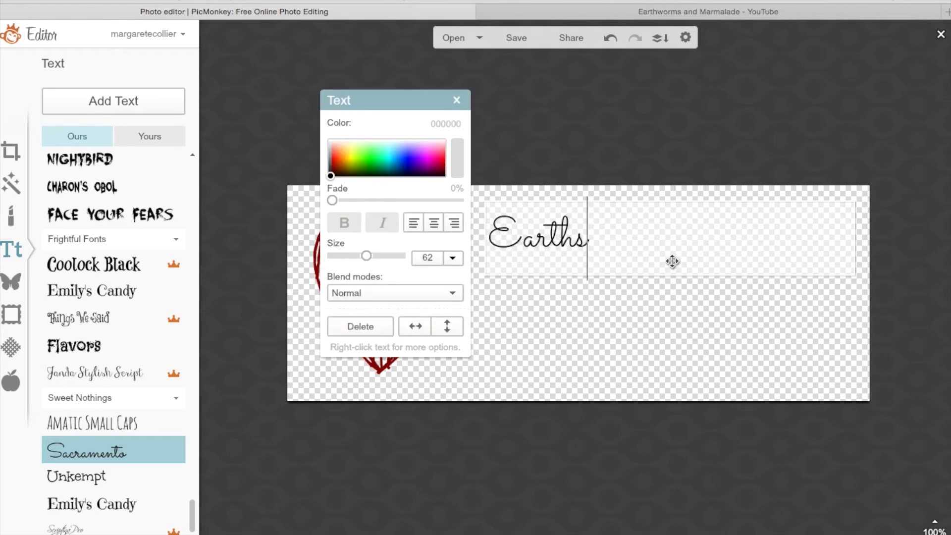
# Type 'Earthworms and Marmalade' across three lines.
pyautogui.press('BackSpace')
pyautogui.write('worms')
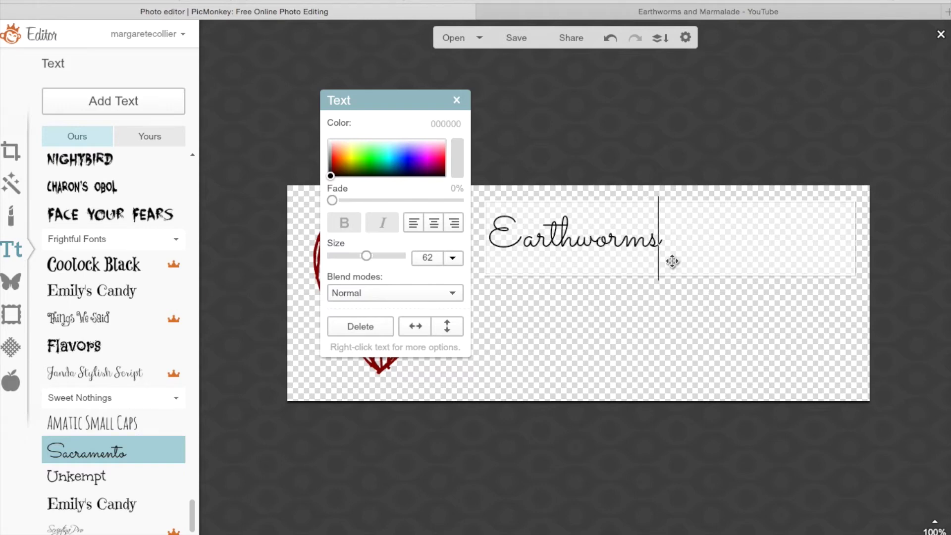
pyautogui.press('Return')
pyautogui.write('and')
pyautogui.press('Return')
pyautogui.write('Mar')
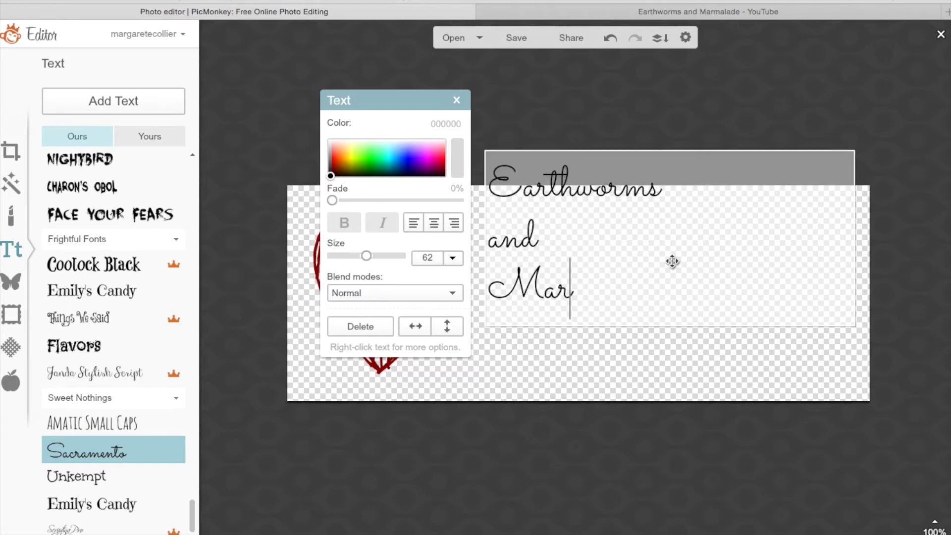
pyautogui.write('malade')
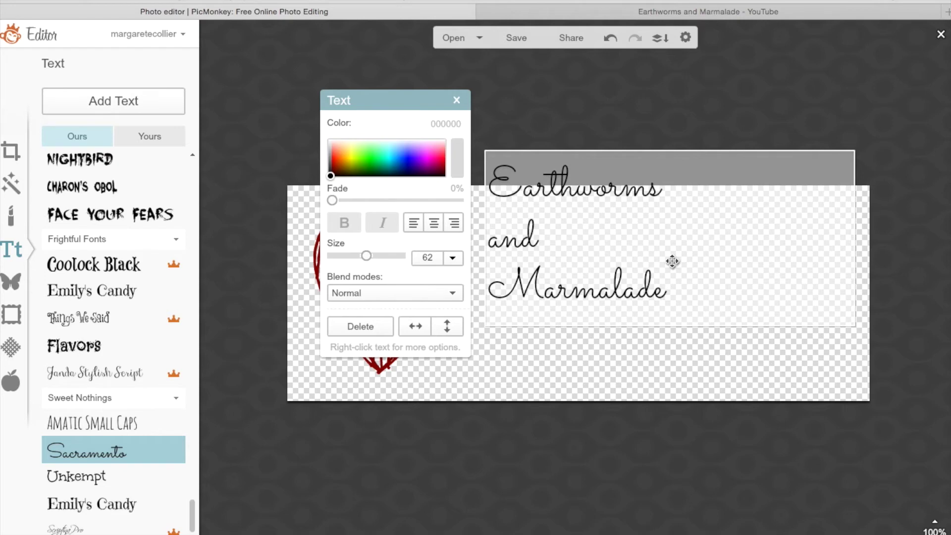
pyautogui.moveTo(616, 256); pyautogui.dragTo(612, 292)
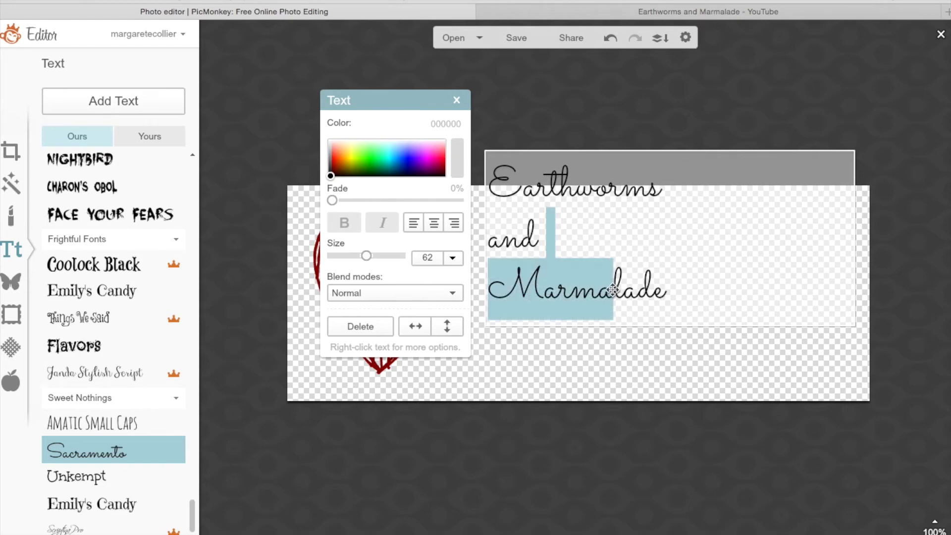
pyautogui.click(710, 240)
pyautogui.moveTo(664, 247); pyautogui.dragTo(656, 275)
pyautogui.click(825, 113)
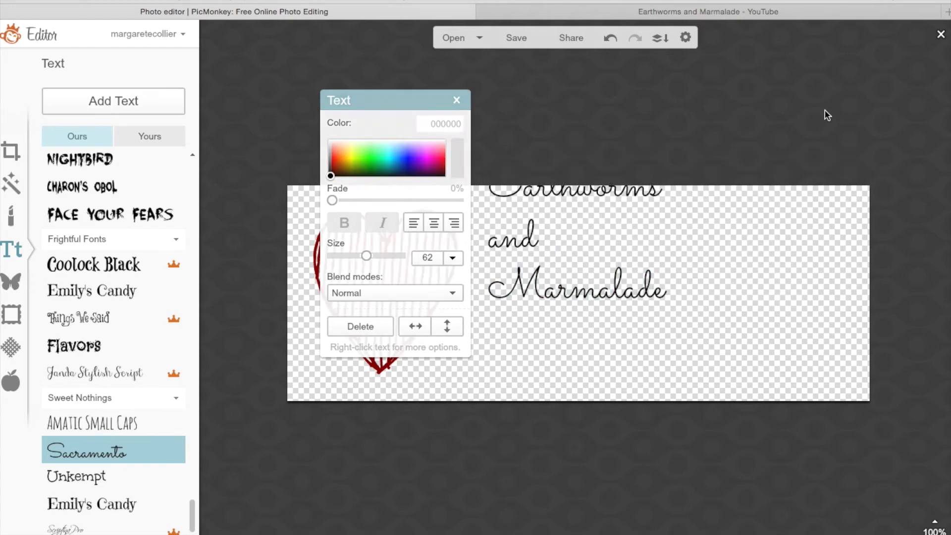
# Centre the text at size 88 and arrange the text and heart together.
pyautogui.click(650, 282)
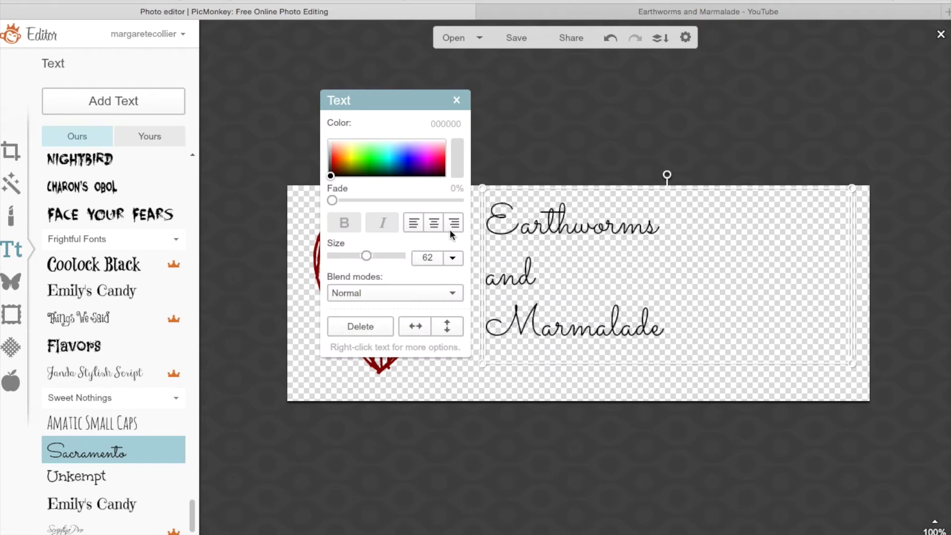
pyautogui.click(436, 223)
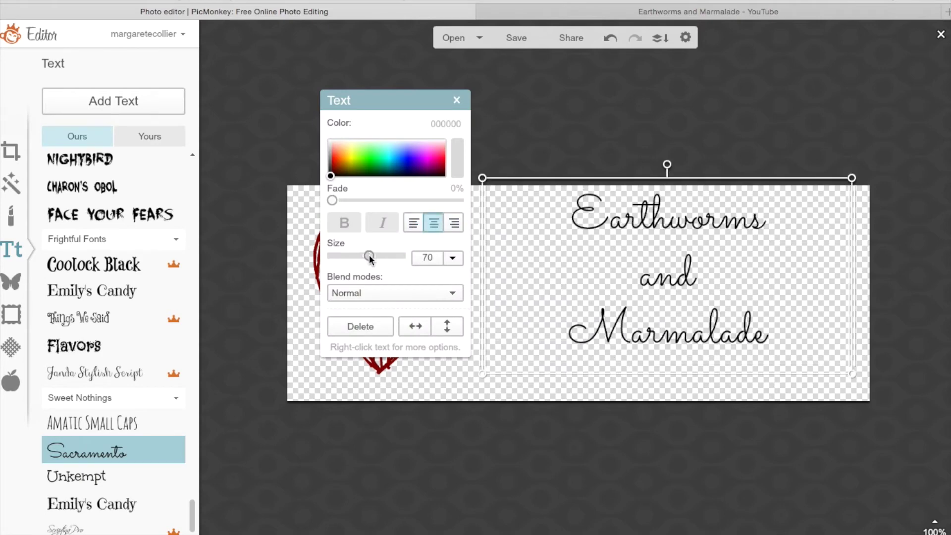
pyautogui.moveTo(366, 256); pyautogui.dragTo(376, 256)
pyautogui.moveTo(387, 109); pyautogui.dragTo(37, 113)
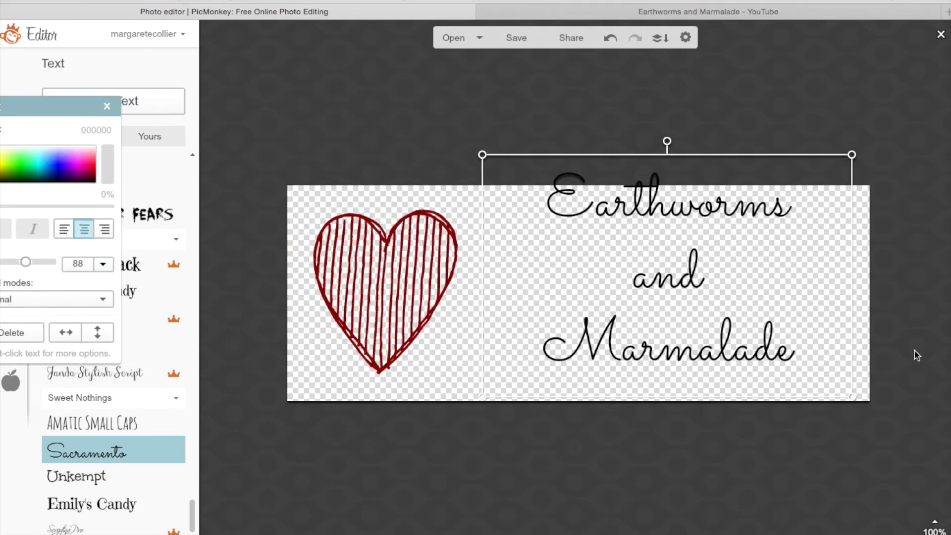
pyautogui.moveTo(735, 294); pyautogui.dragTo(707, 306)
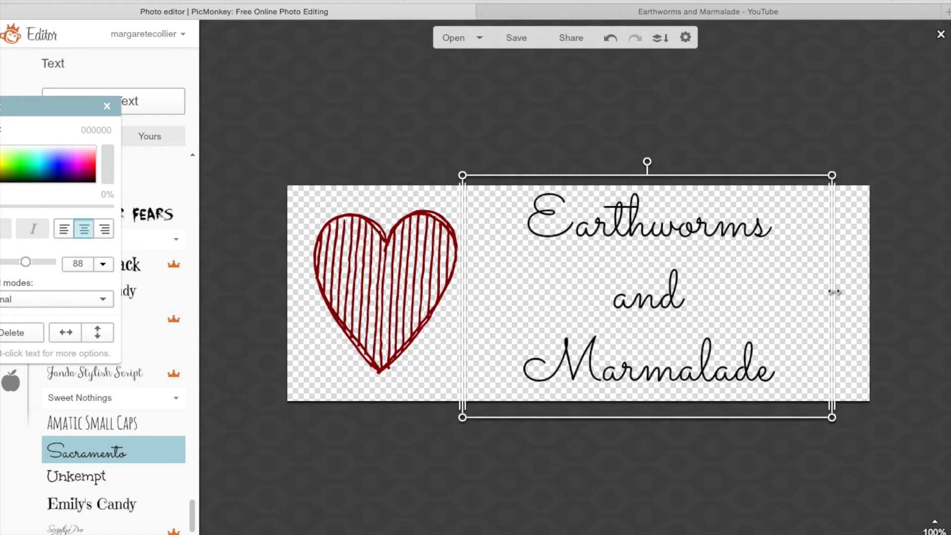
pyautogui.moveTo(834, 292); pyautogui.dragTo(864, 293)
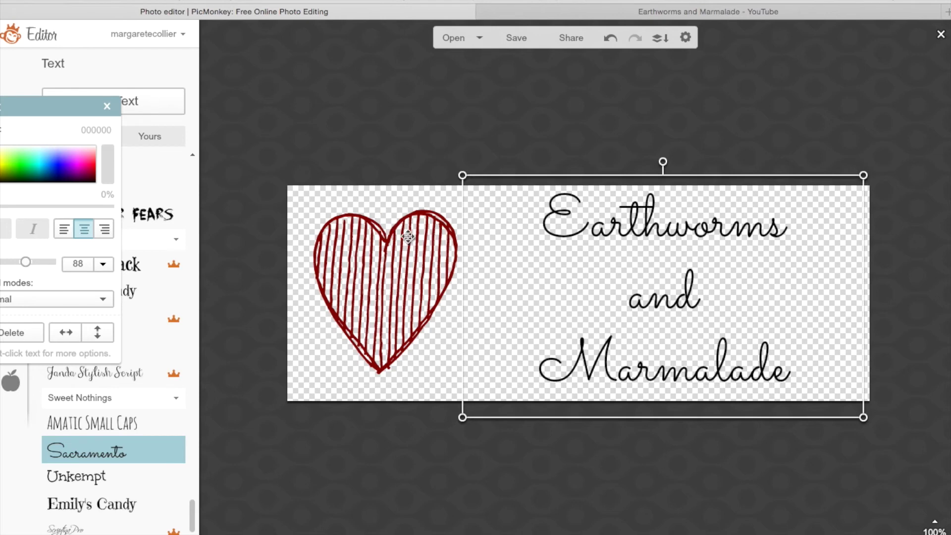
pyautogui.moveTo(422, 261); pyautogui.dragTo(454, 260)
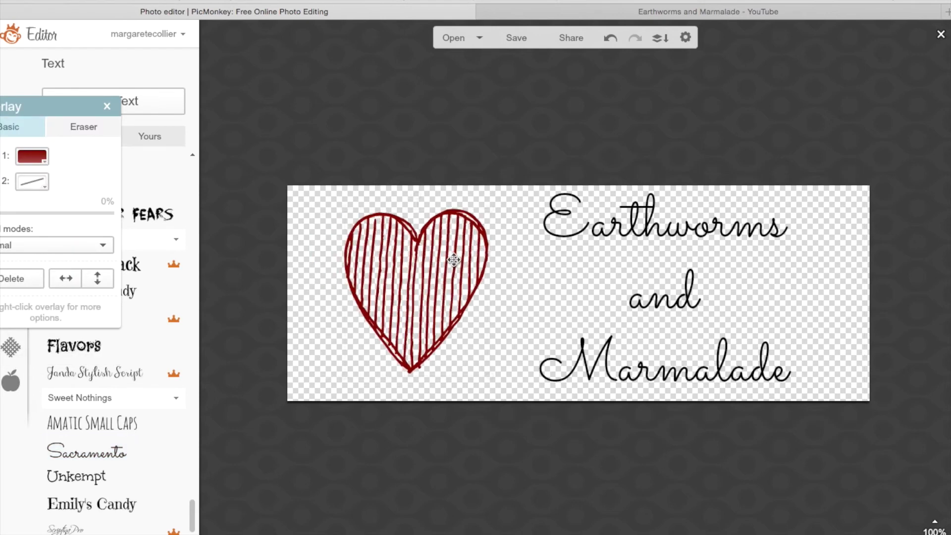
pyautogui.moveTo(699, 236); pyautogui.dragTo(696, 239)
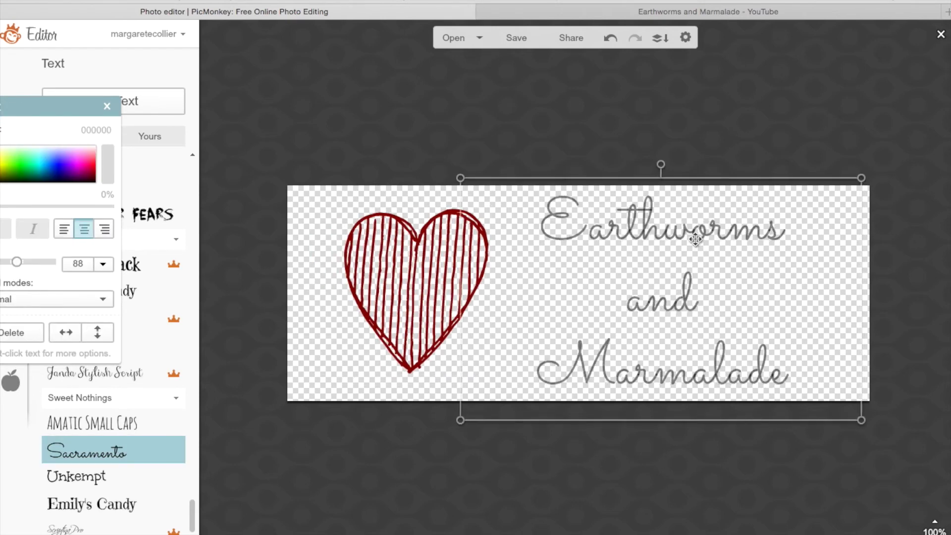
# Save the design to the computer as the PNG 11111.png.
pyautogui.click(517, 38)
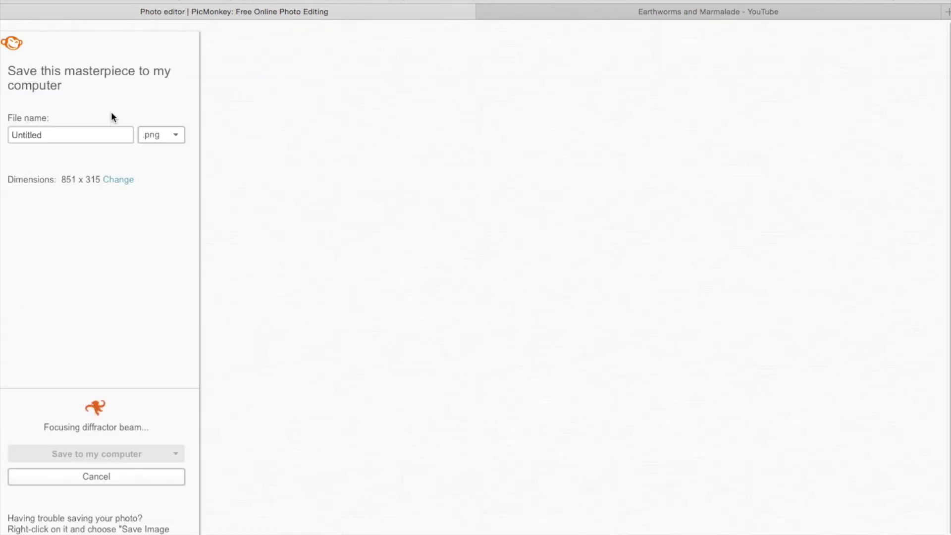
pyautogui.click(104, 135)
pyautogui.doubleClick(104, 134)
pyautogui.write('1111')
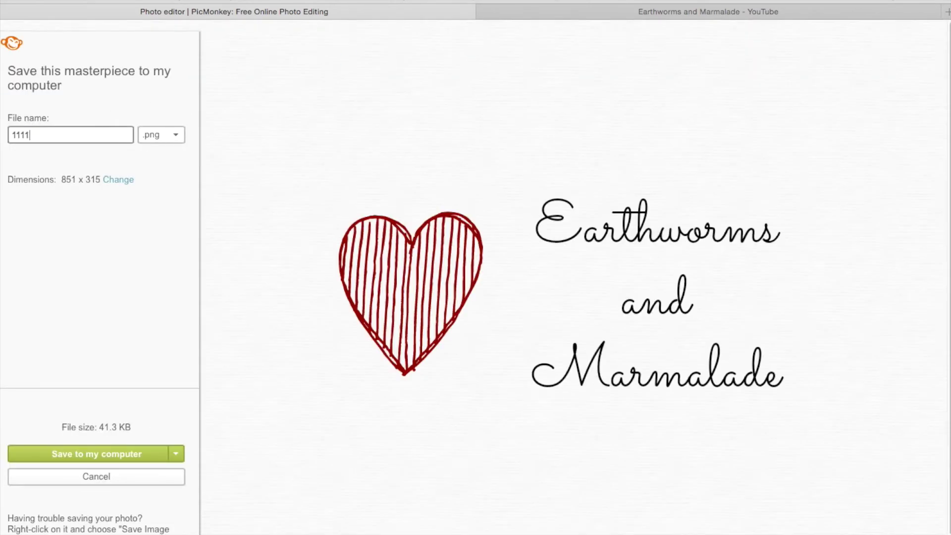
pyautogui.write('1')
pyautogui.click(86, 454)
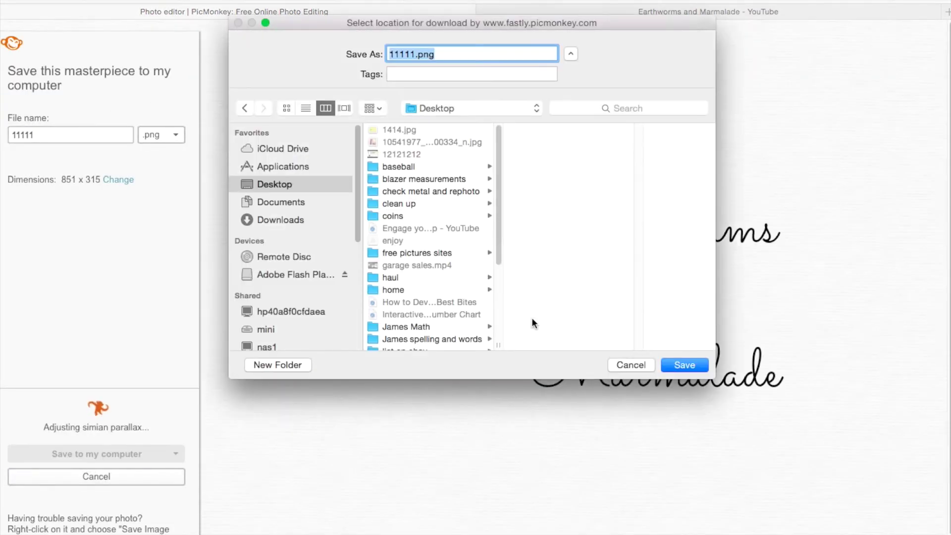
pyautogui.click(688, 364)
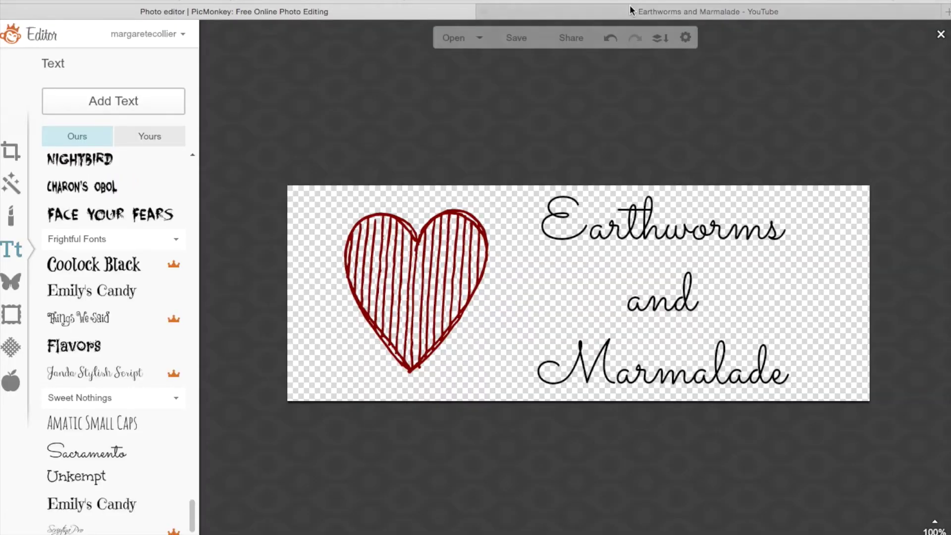
pyautogui.click(631, 10)
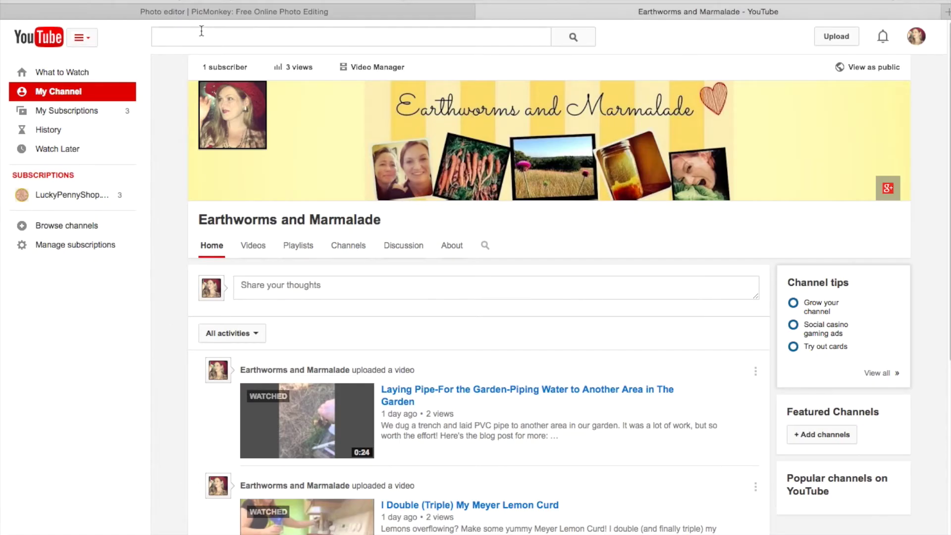
# Open the channel's Branding settings in Creator Studio and begin adding a watermark.
pyautogui.click(379, 67)
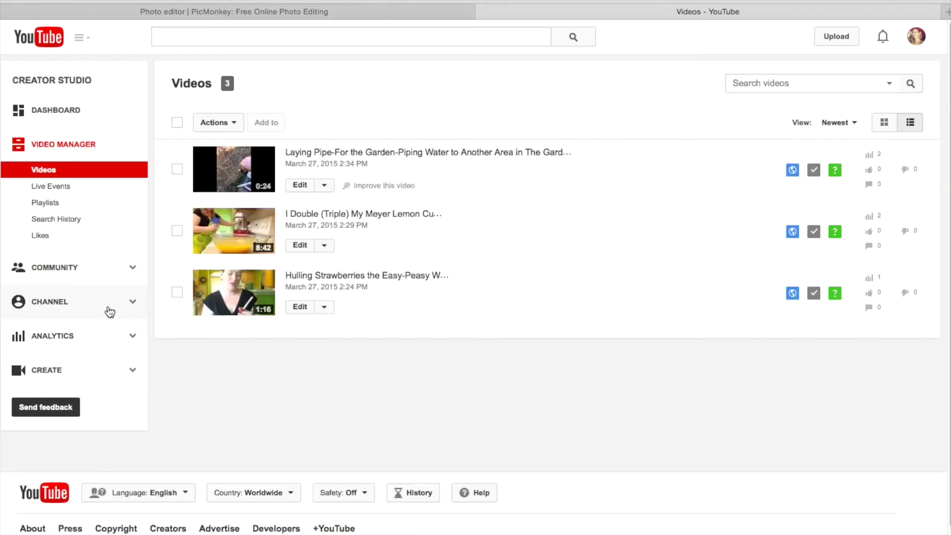
pyautogui.click(109, 311)
pyautogui.click(62, 305)
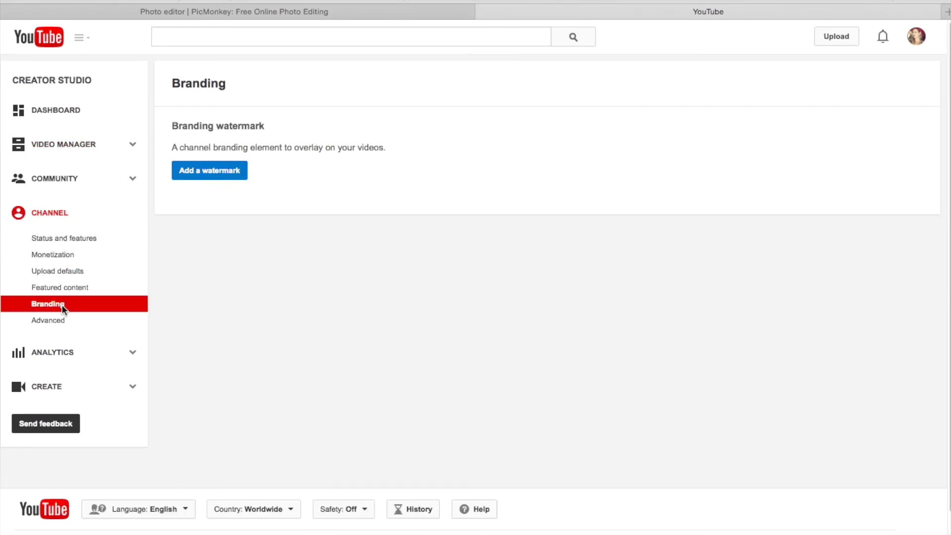
pyautogui.click(195, 170)
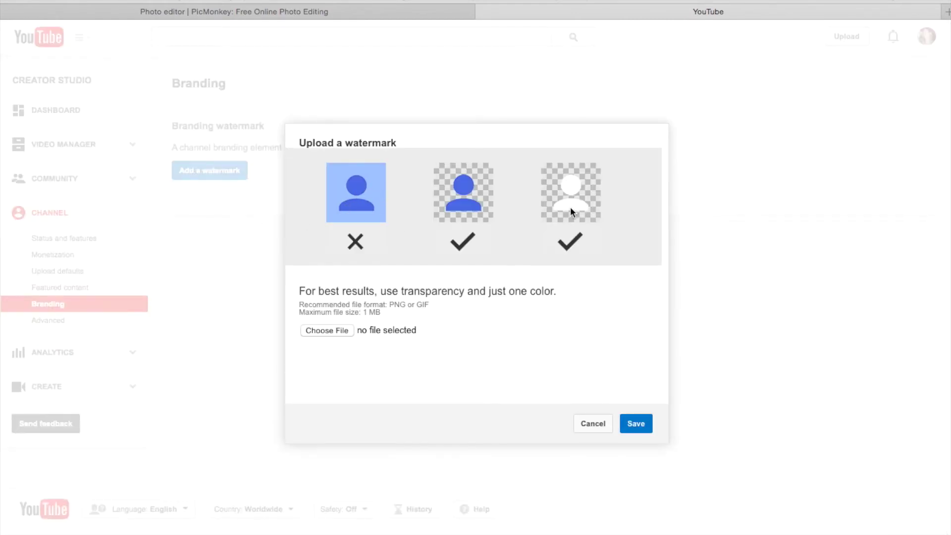
# Upload the transparent heart-and-script PNG as the branding watermark and save it.
pyautogui.click(338, 332)
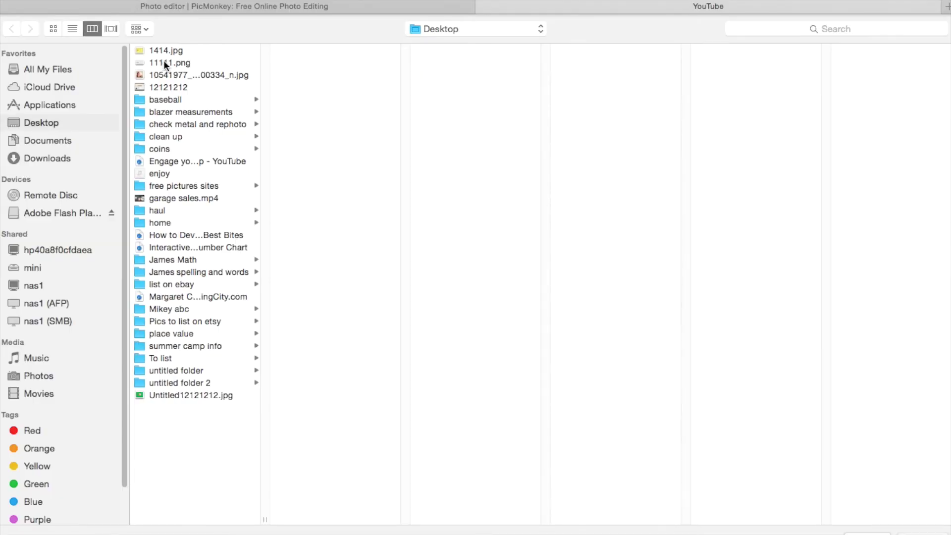
pyautogui.click(164, 64)
pyautogui.press('Return')
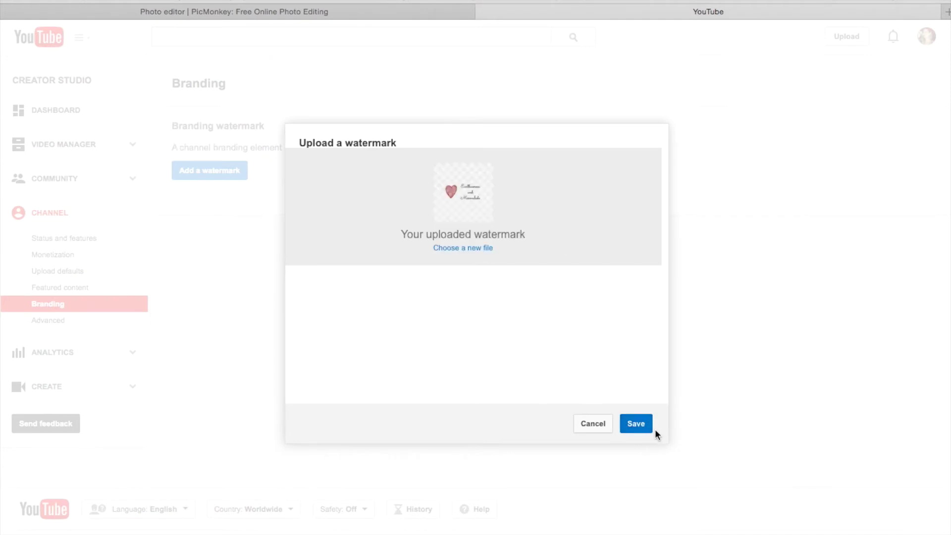
pyautogui.click(642, 424)
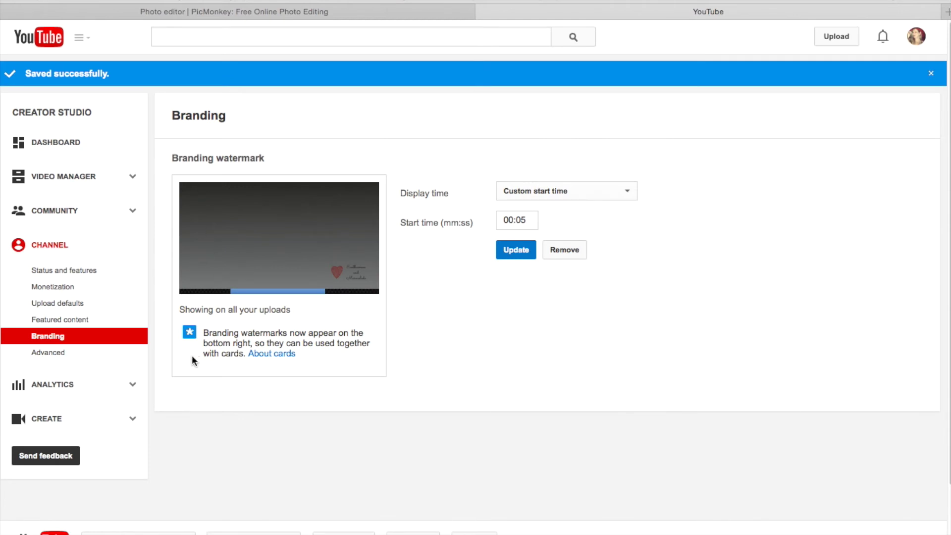
pyautogui.click(551, 190)
# Set the watermark display time to Entire video and apply it with Update.
pyautogui.click(549, 201)
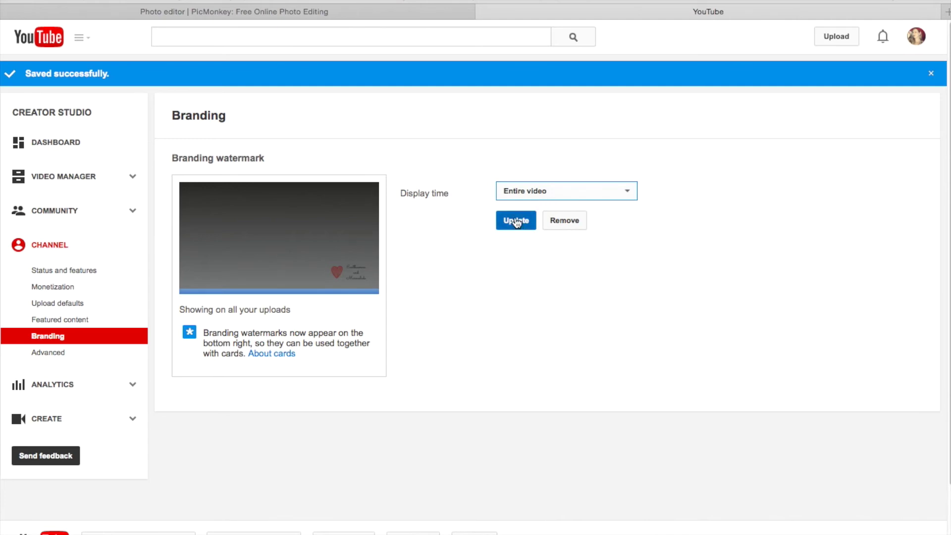
pyautogui.click(516, 221)
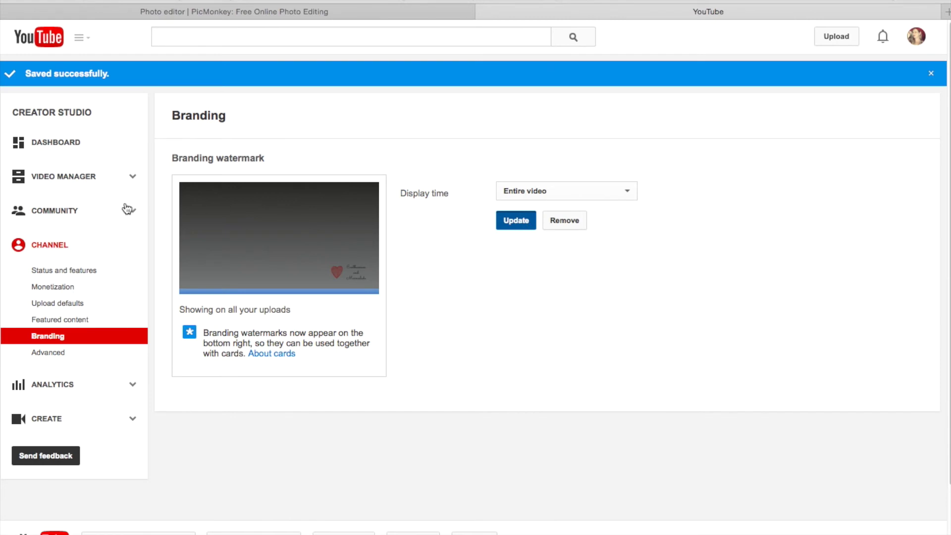
# Play the Laying Pipe garden video from the channel's Videos to check the watermark.
pyautogui.click(79, 39)
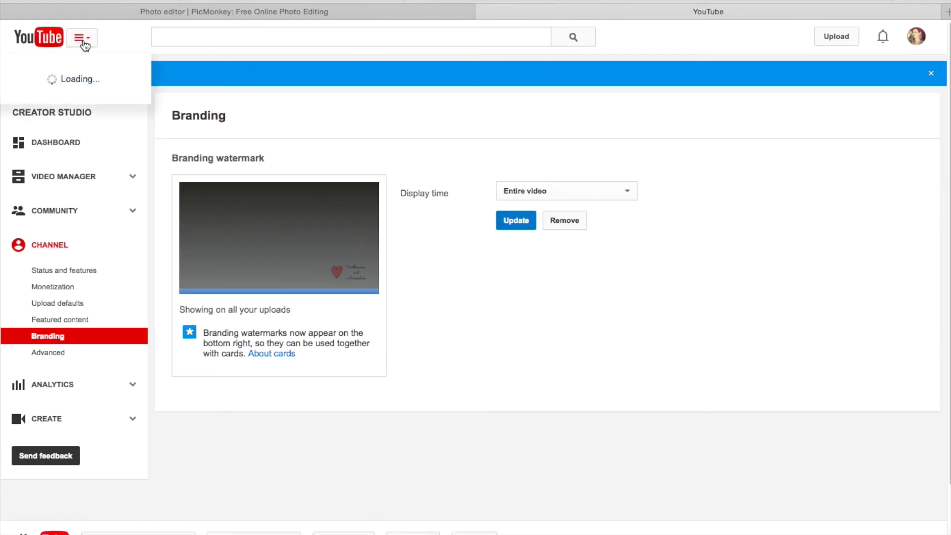
pyautogui.click(56, 92)
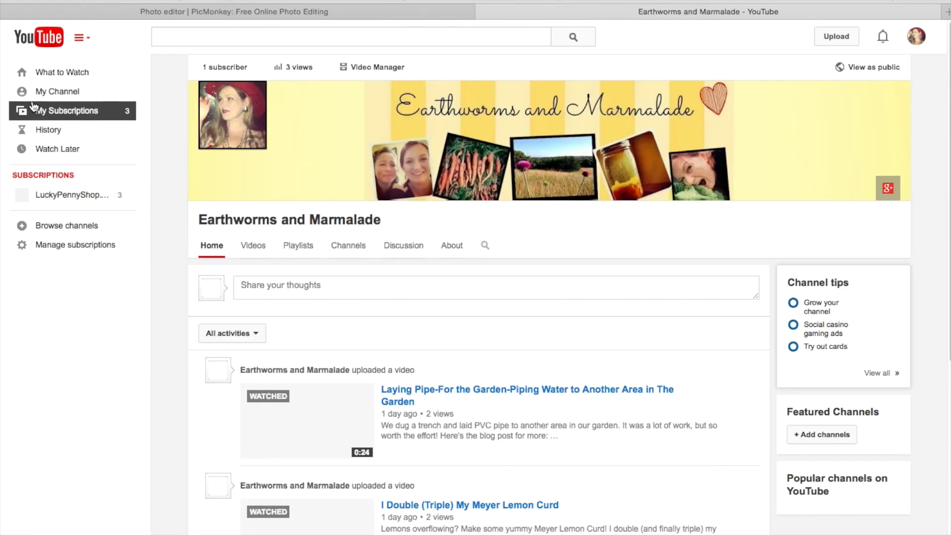
pyautogui.click(255, 247)
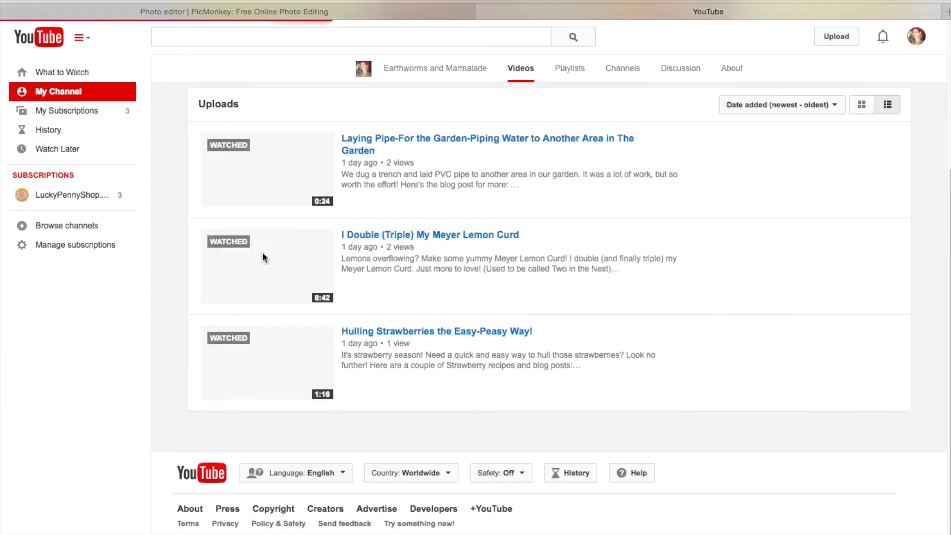
pyautogui.click(261, 173)
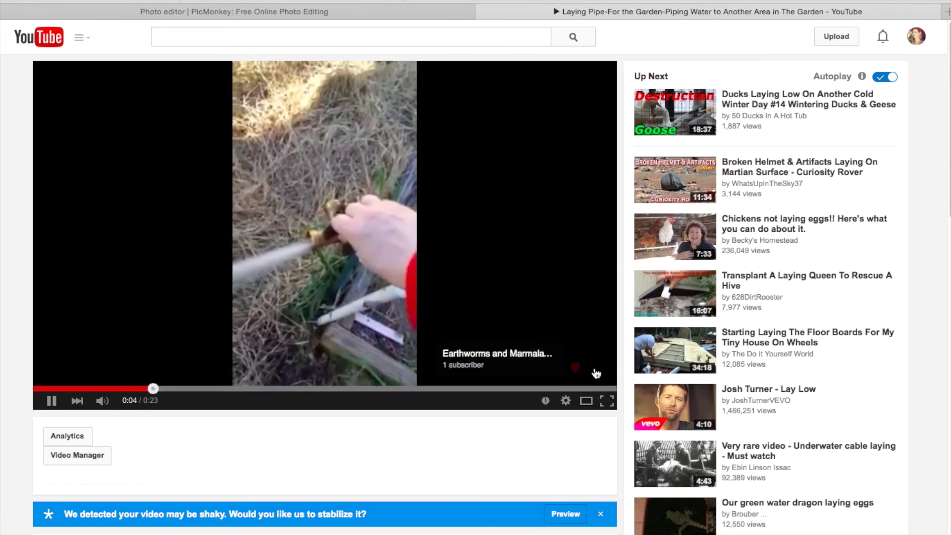
# Play and pause the Meyer Lemon Curd video to confirm the heart watermark.
pyautogui.click(81, 41)
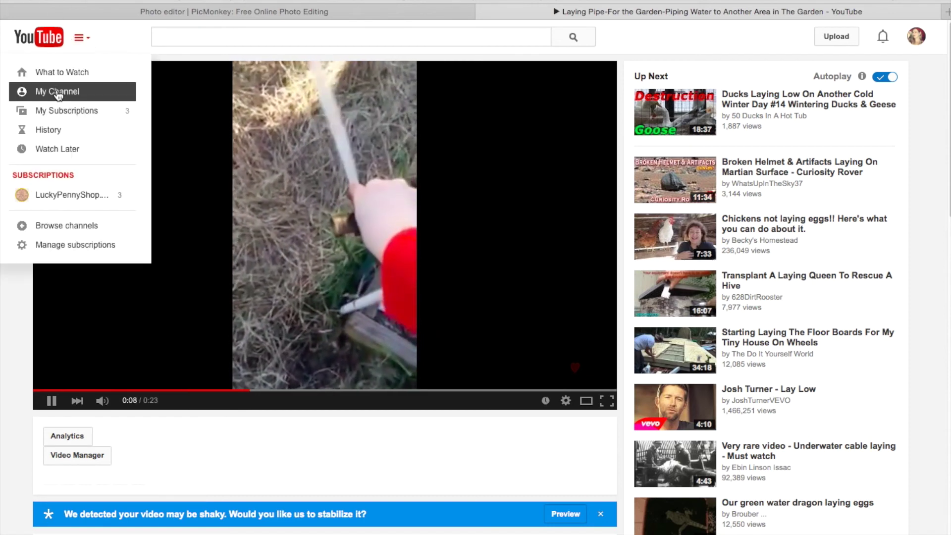
pyautogui.click(74, 90)
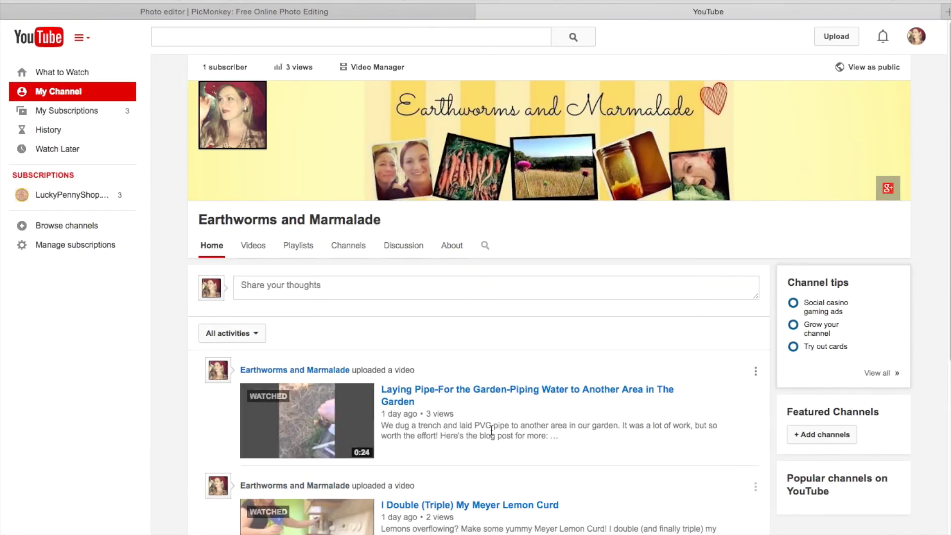
pyautogui.scroll(-5, 482, 462)
pyautogui.click(281, 295)
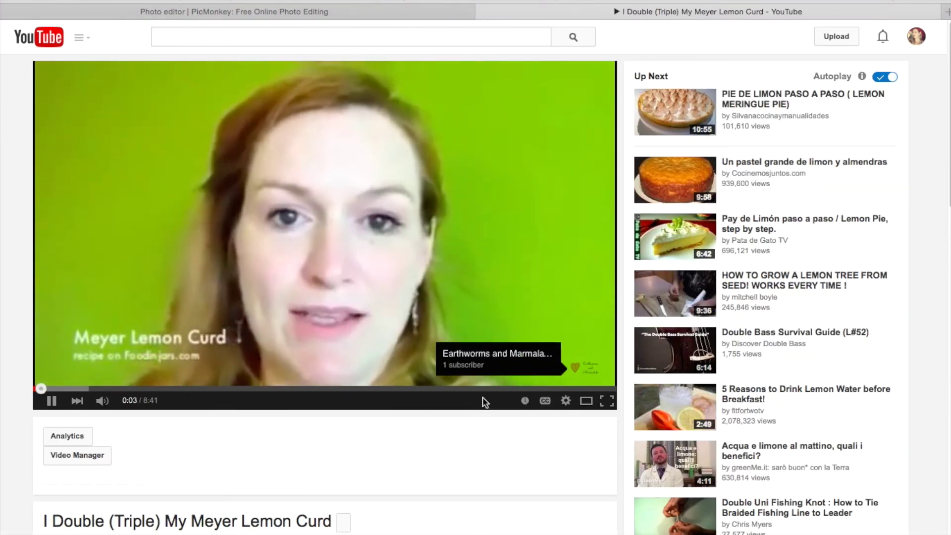
pyautogui.click(52, 402)
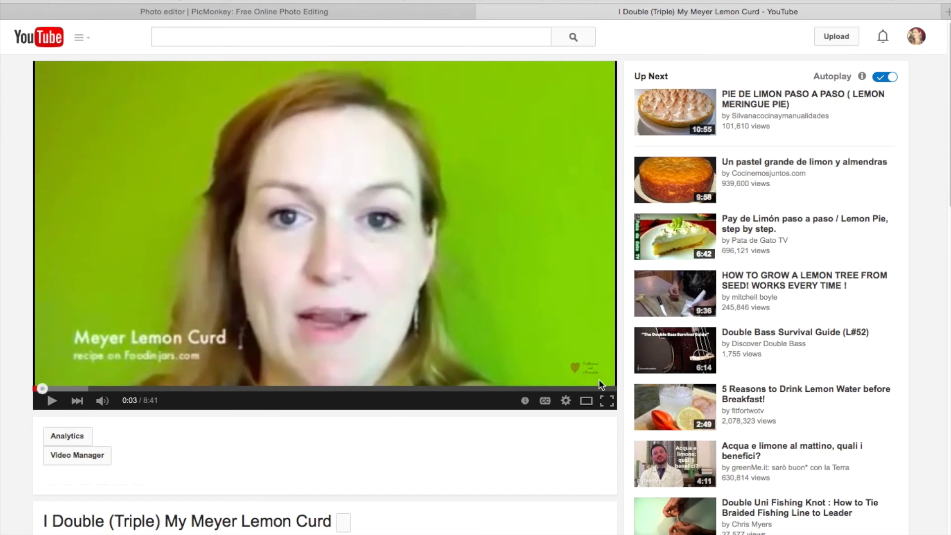
pyautogui.click(230, 9)
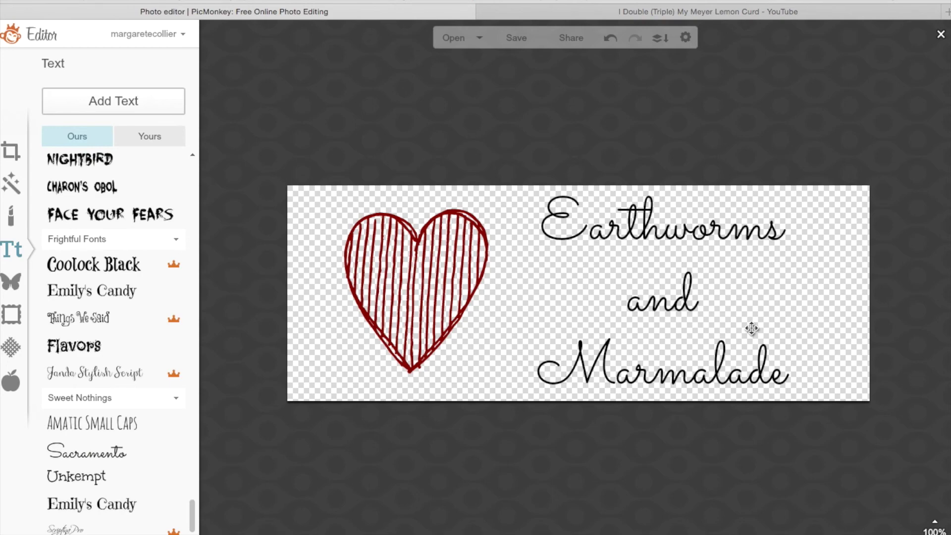
pyautogui.moveTo(706, 11)
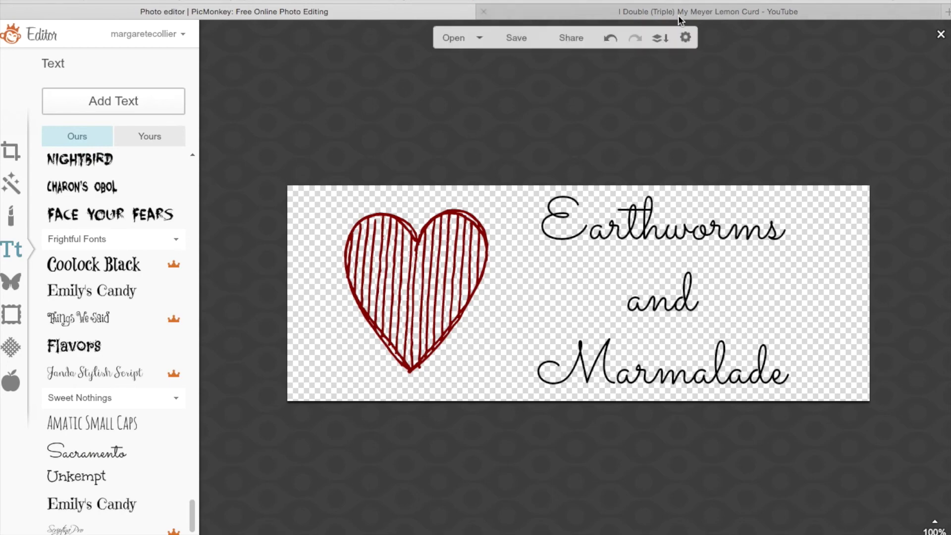
pyautogui.click(680, 12)
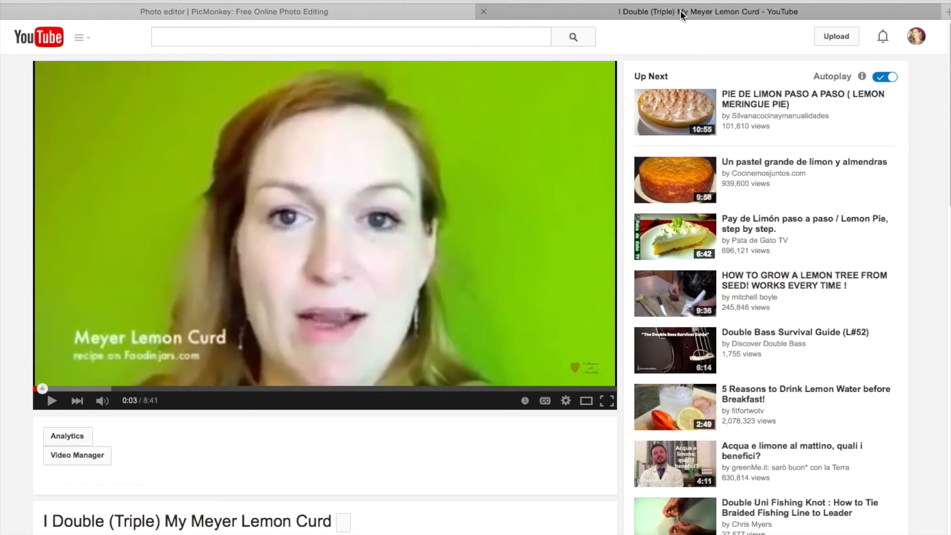
pyautogui.click(916, 37)
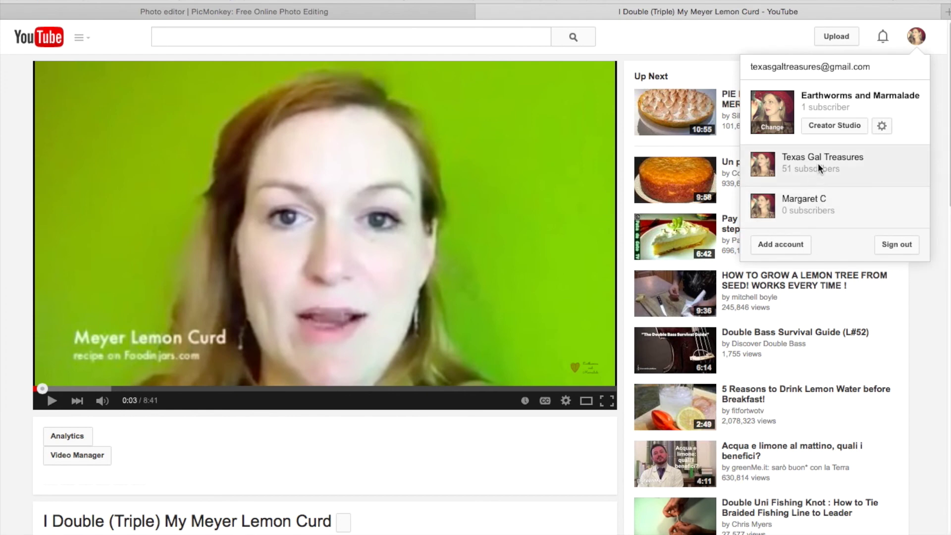
# Switch to the Texas Gal Treasures channel and open its uploaded videos list.
pyautogui.click(818, 163)
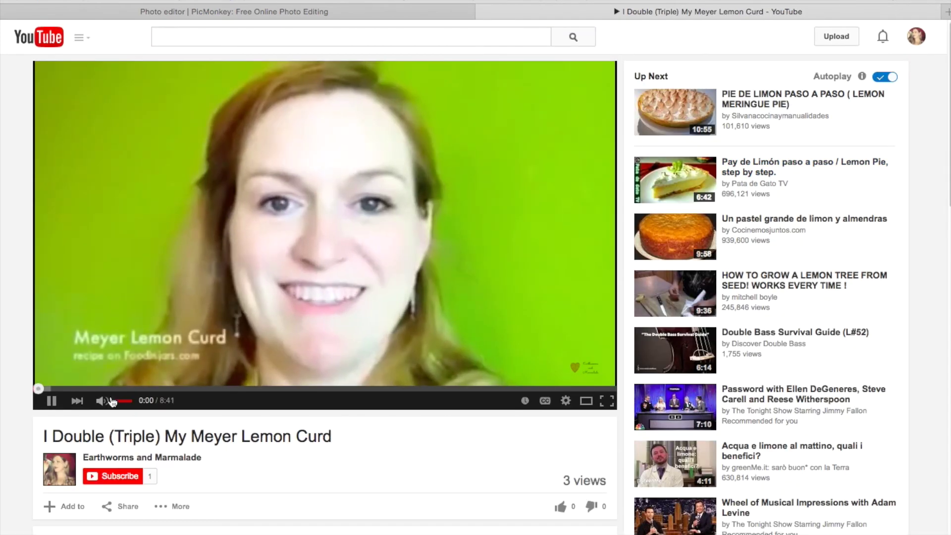
pyautogui.click(52, 401)
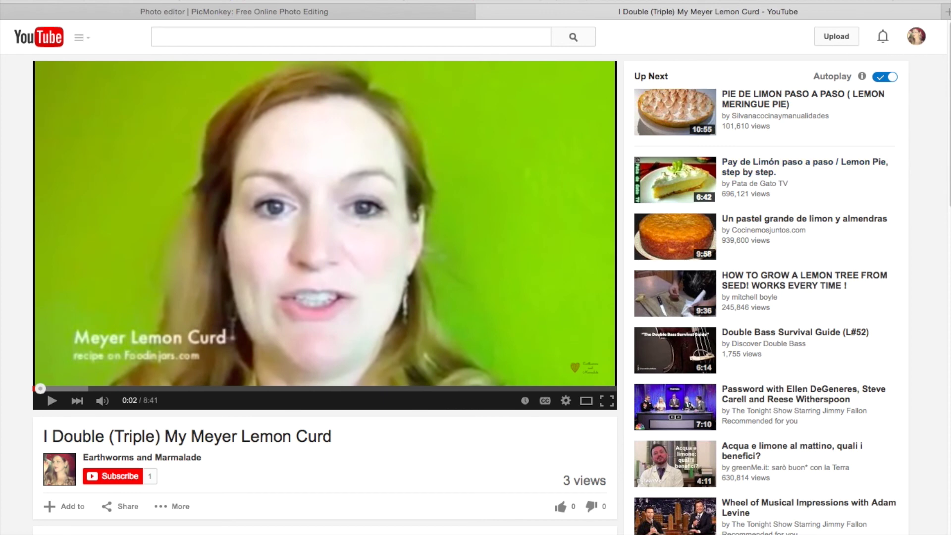
pyautogui.click(80, 37)
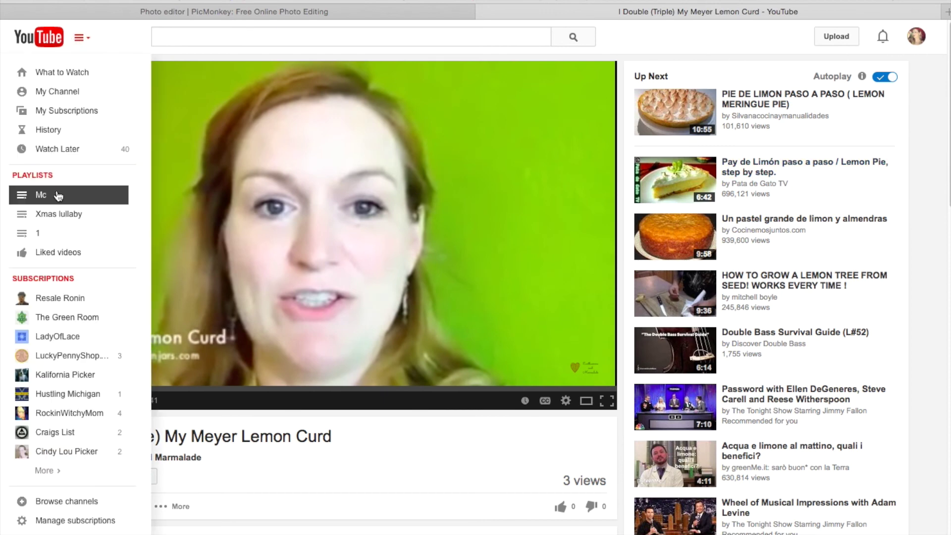
pyautogui.click(75, 90)
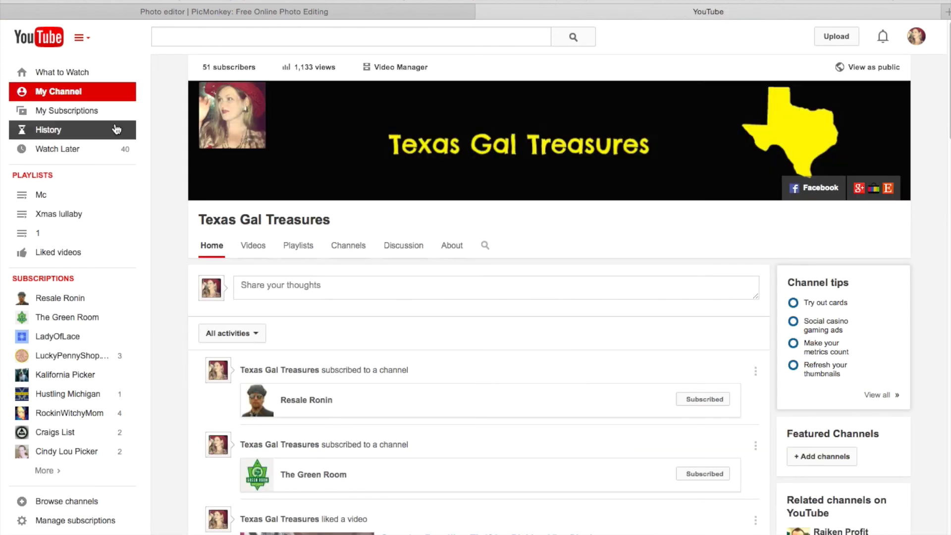
pyautogui.click(252, 246)
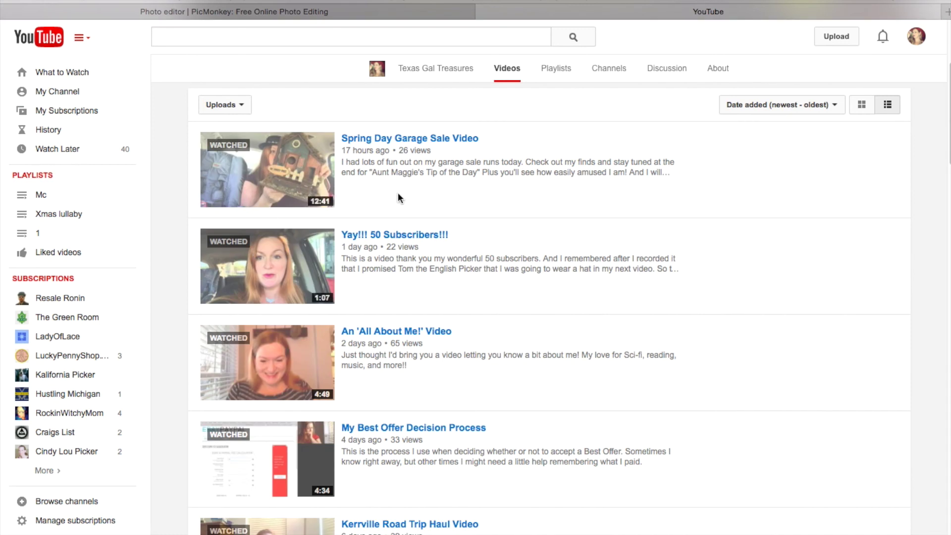